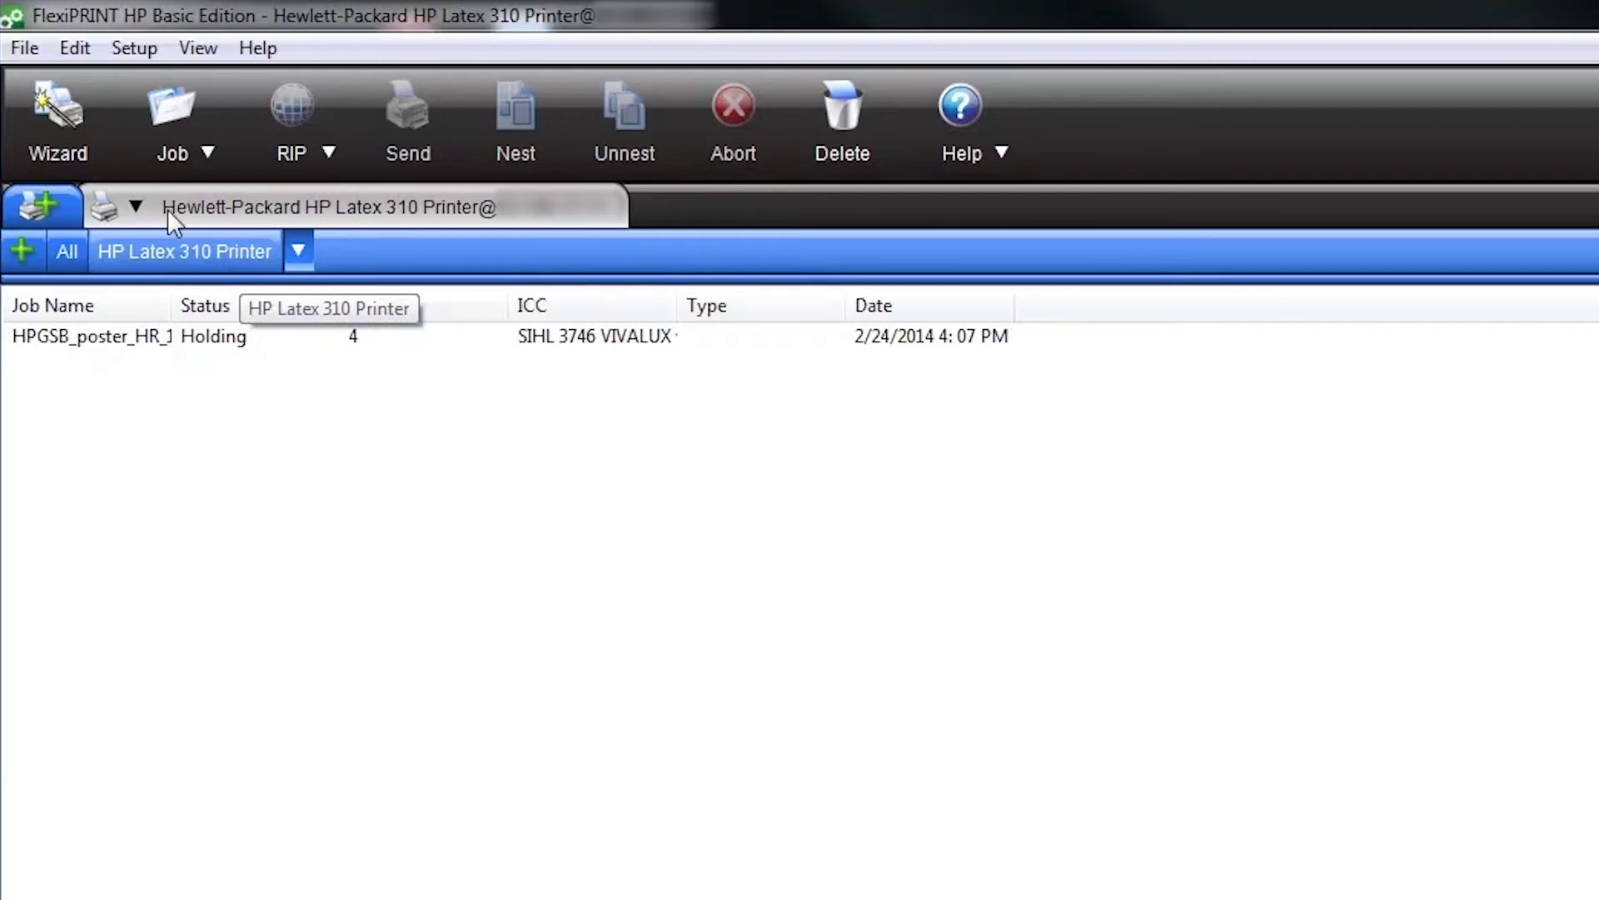
# Step: Open Default Job Properties from the Setup menu, showing 54 x 1800 in media at 100%
pyautogui.click(147, 50)
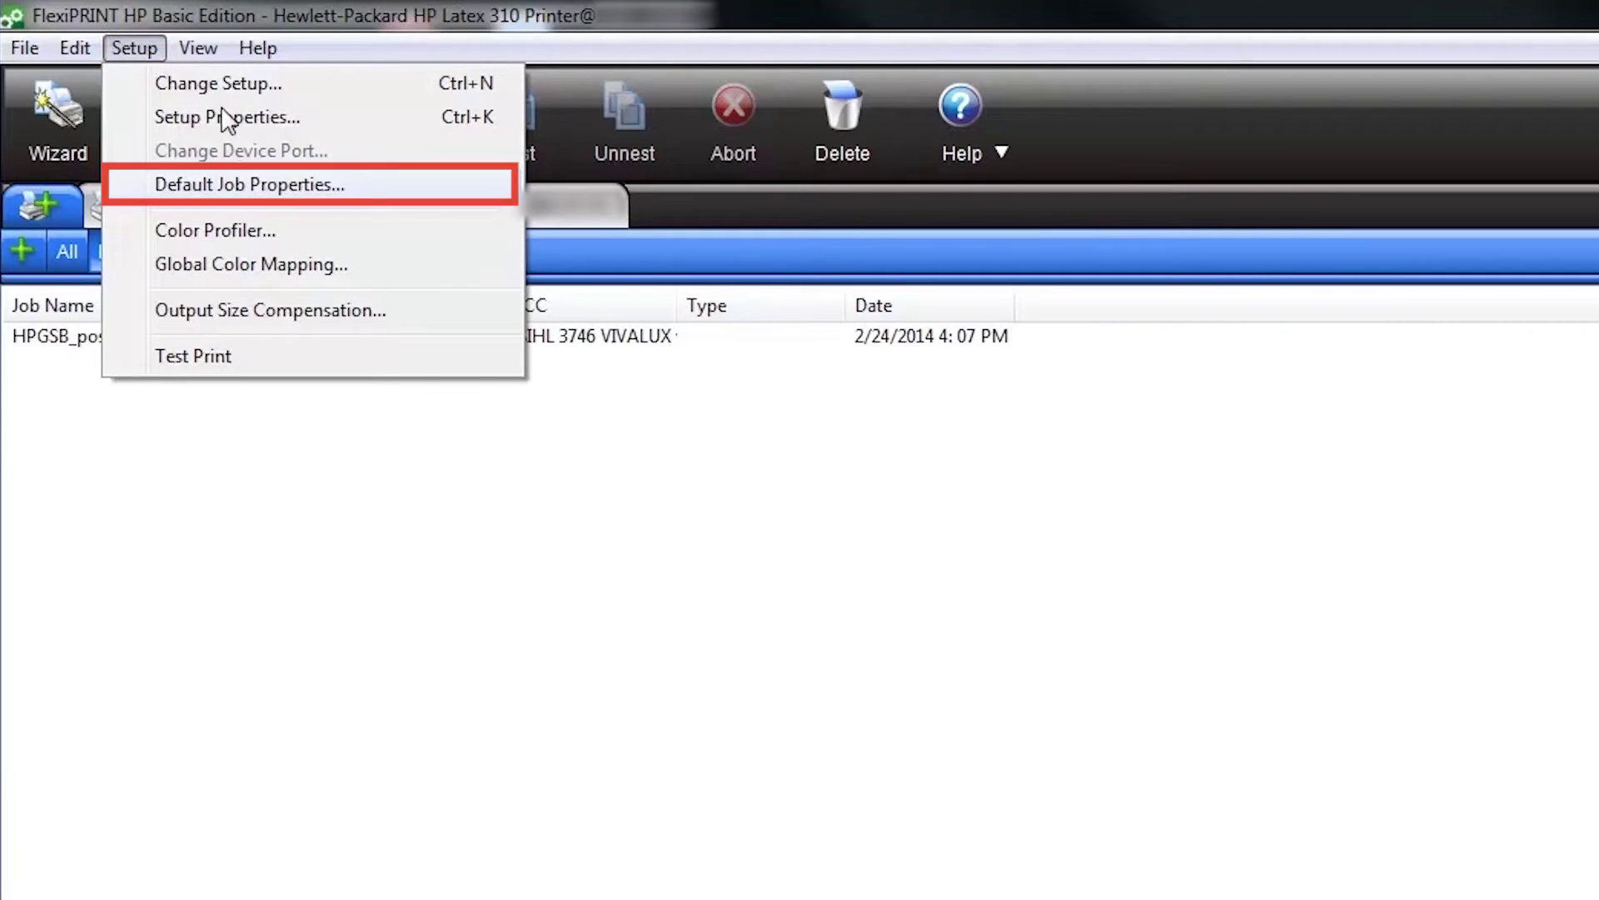
pyautogui.click(234, 185)
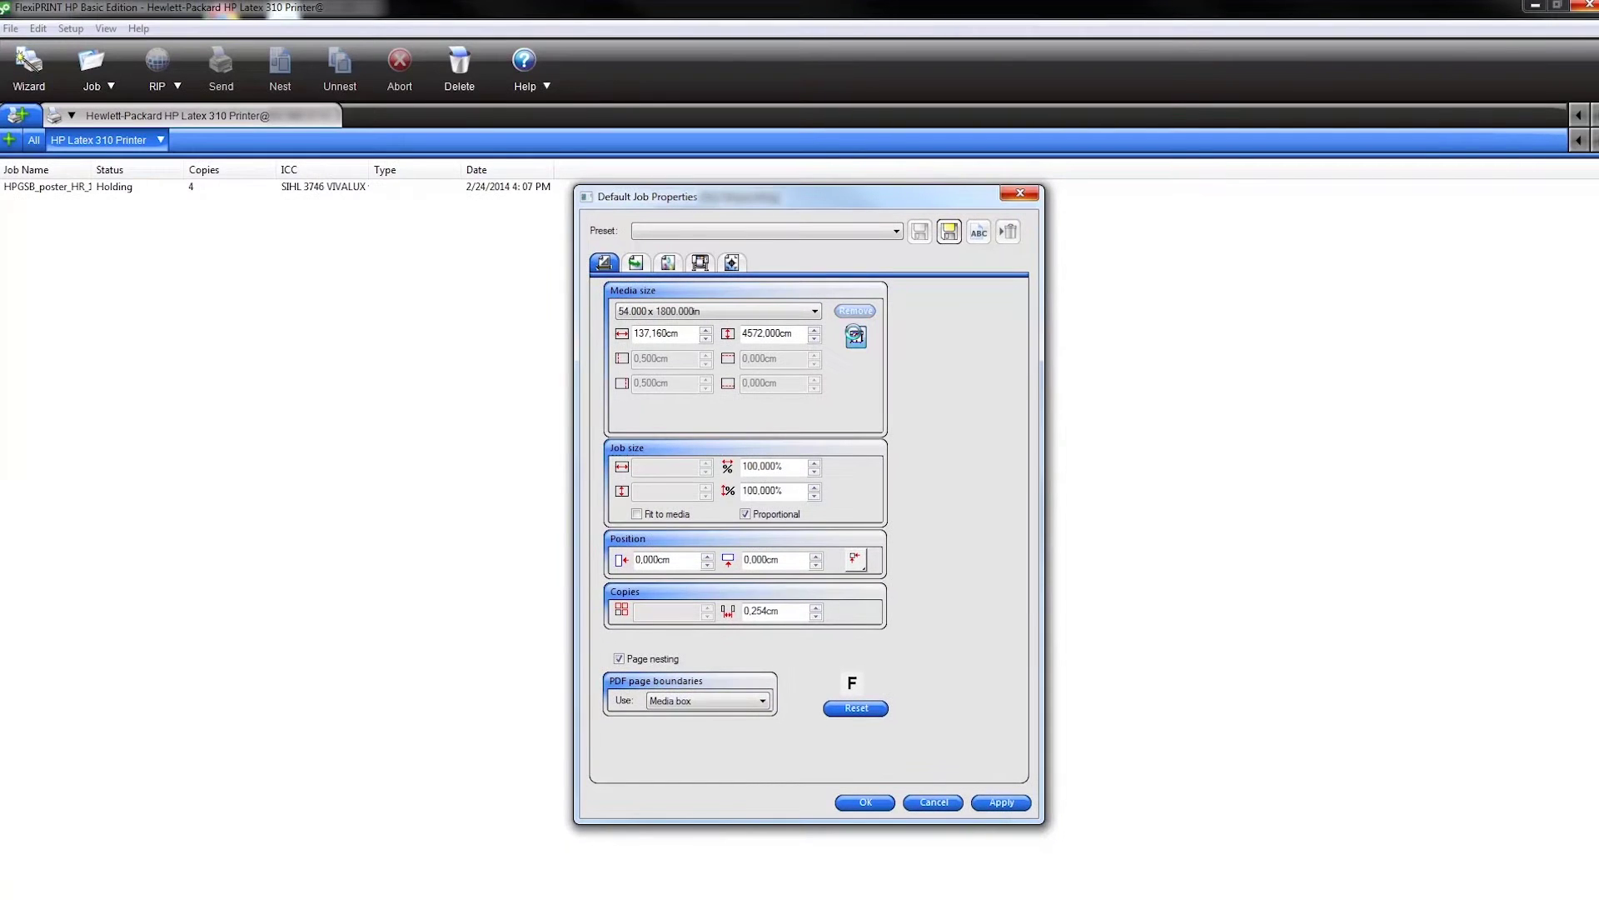
# Step: Keep colour correction on and set the default output profile to Generic Backlit PP & PE Synthetics_16p_CMYKcm_130.icc
pyautogui.click(668, 262)
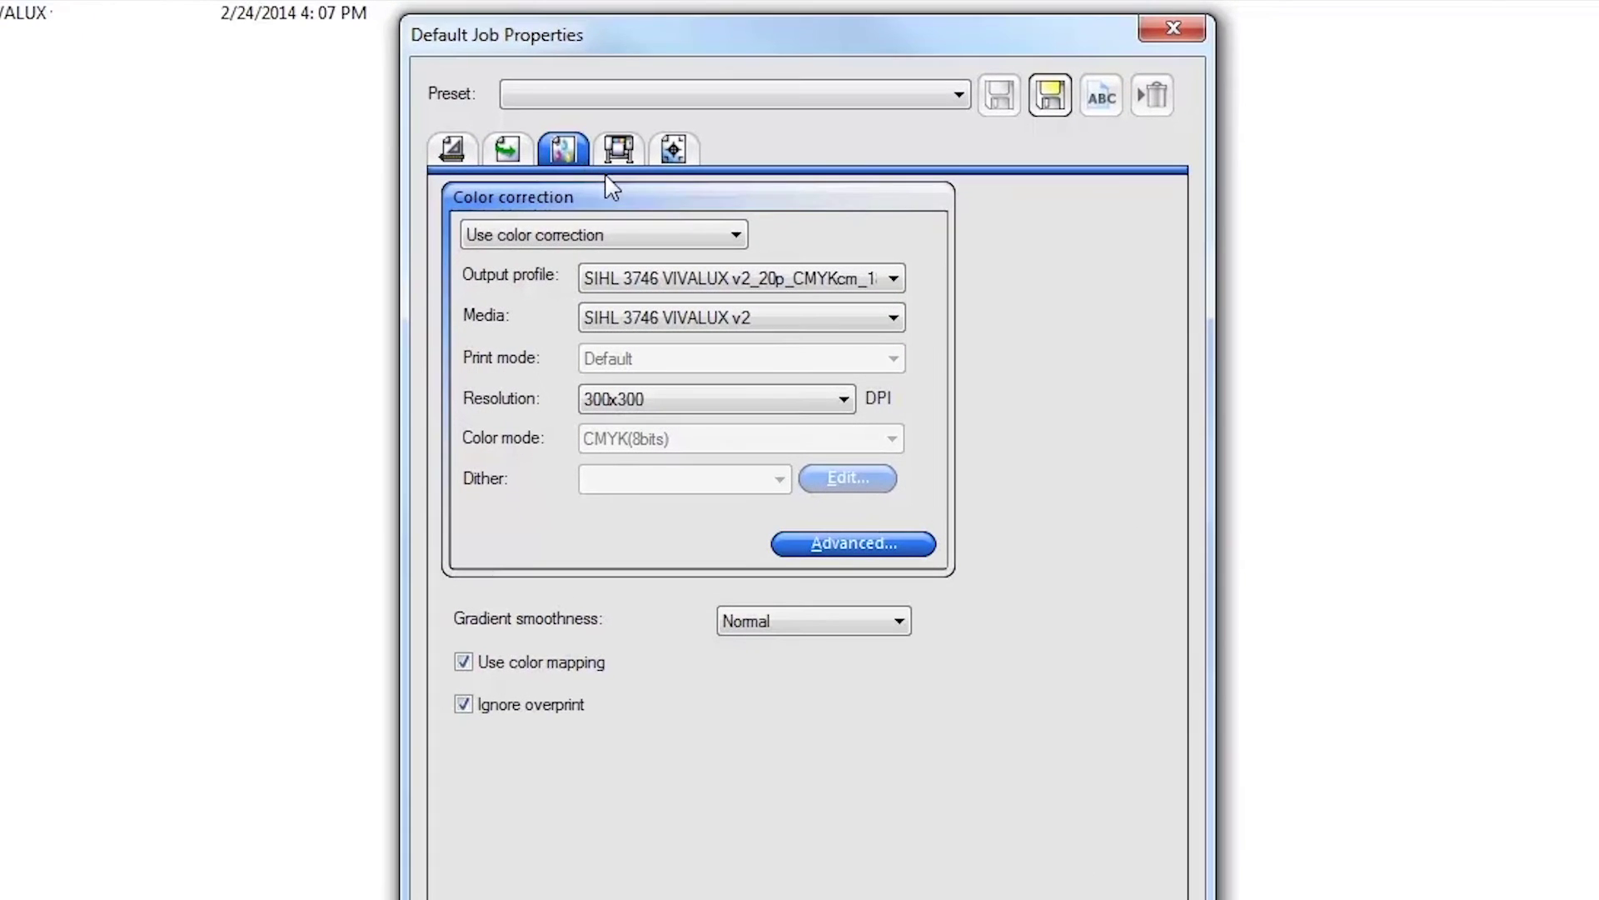
pyautogui.click(624, 237)
pyautogui.click(647, 235)
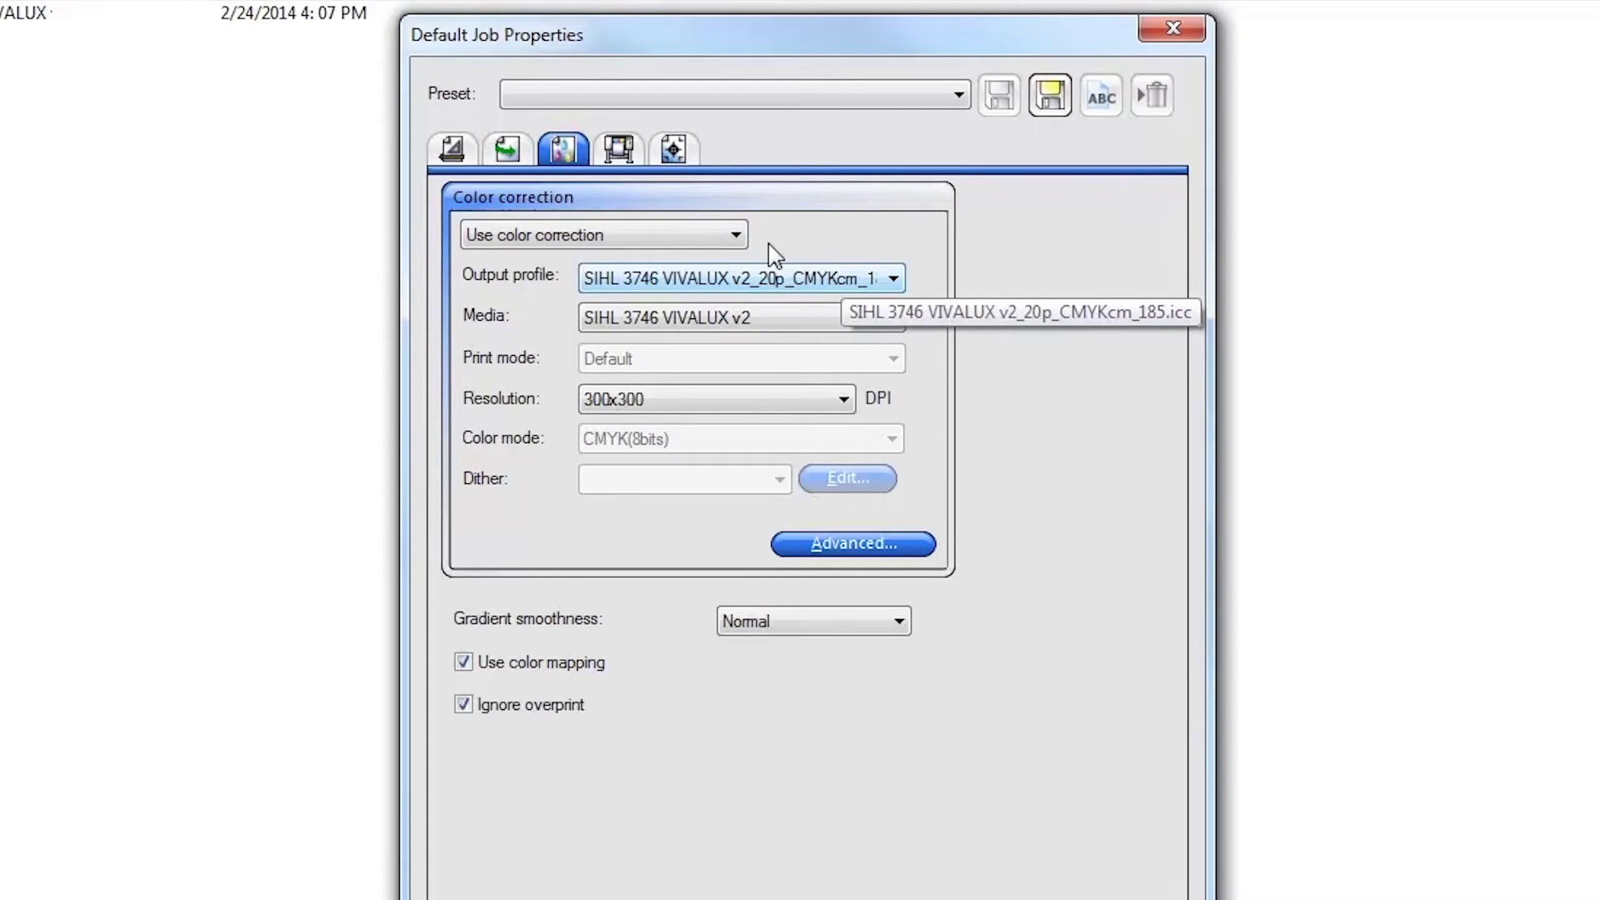
pyautogui.click(833, 283)
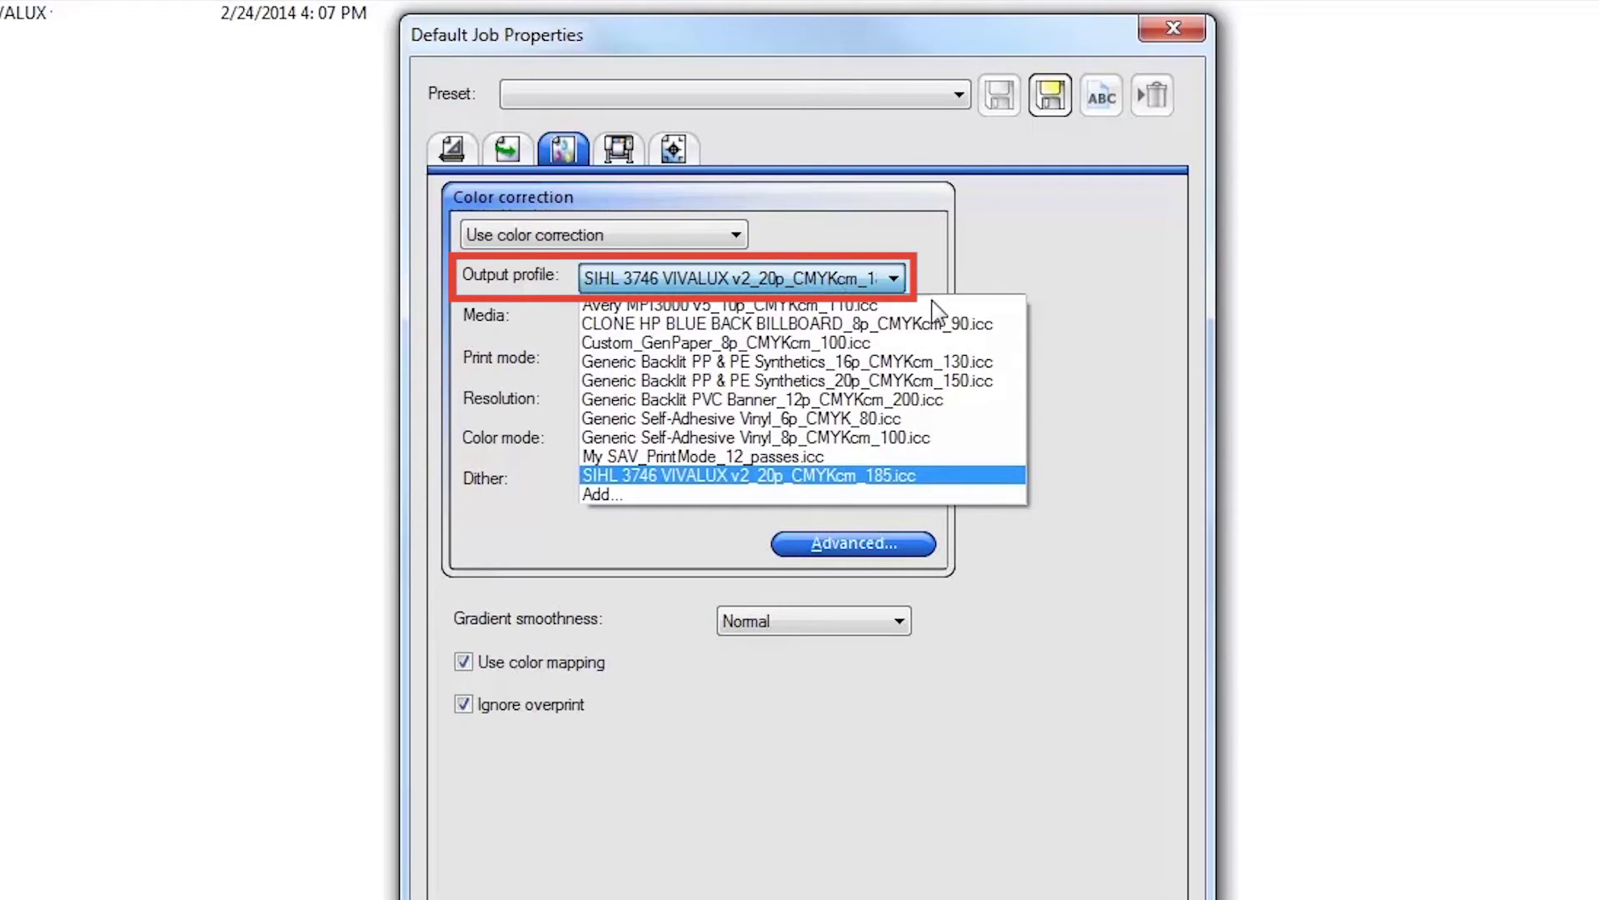
pyautogui.click(964, 374)
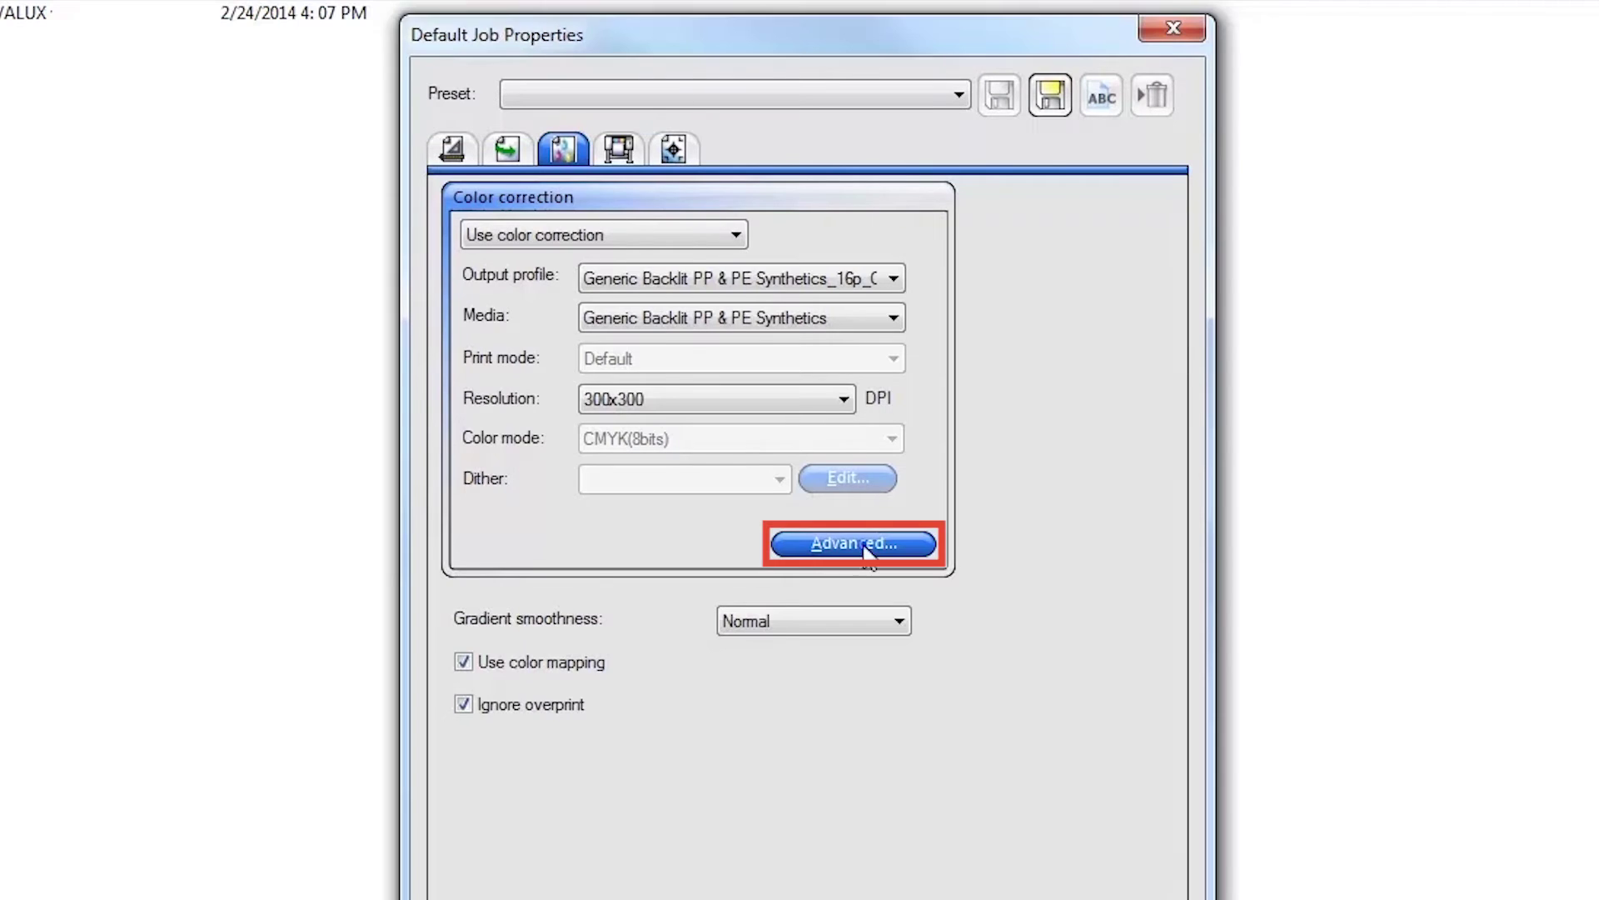
# Step: Review and confirm the advanced ICC profile settings, then show the Labels and Marks settings
pyautogui.click(866, 546)
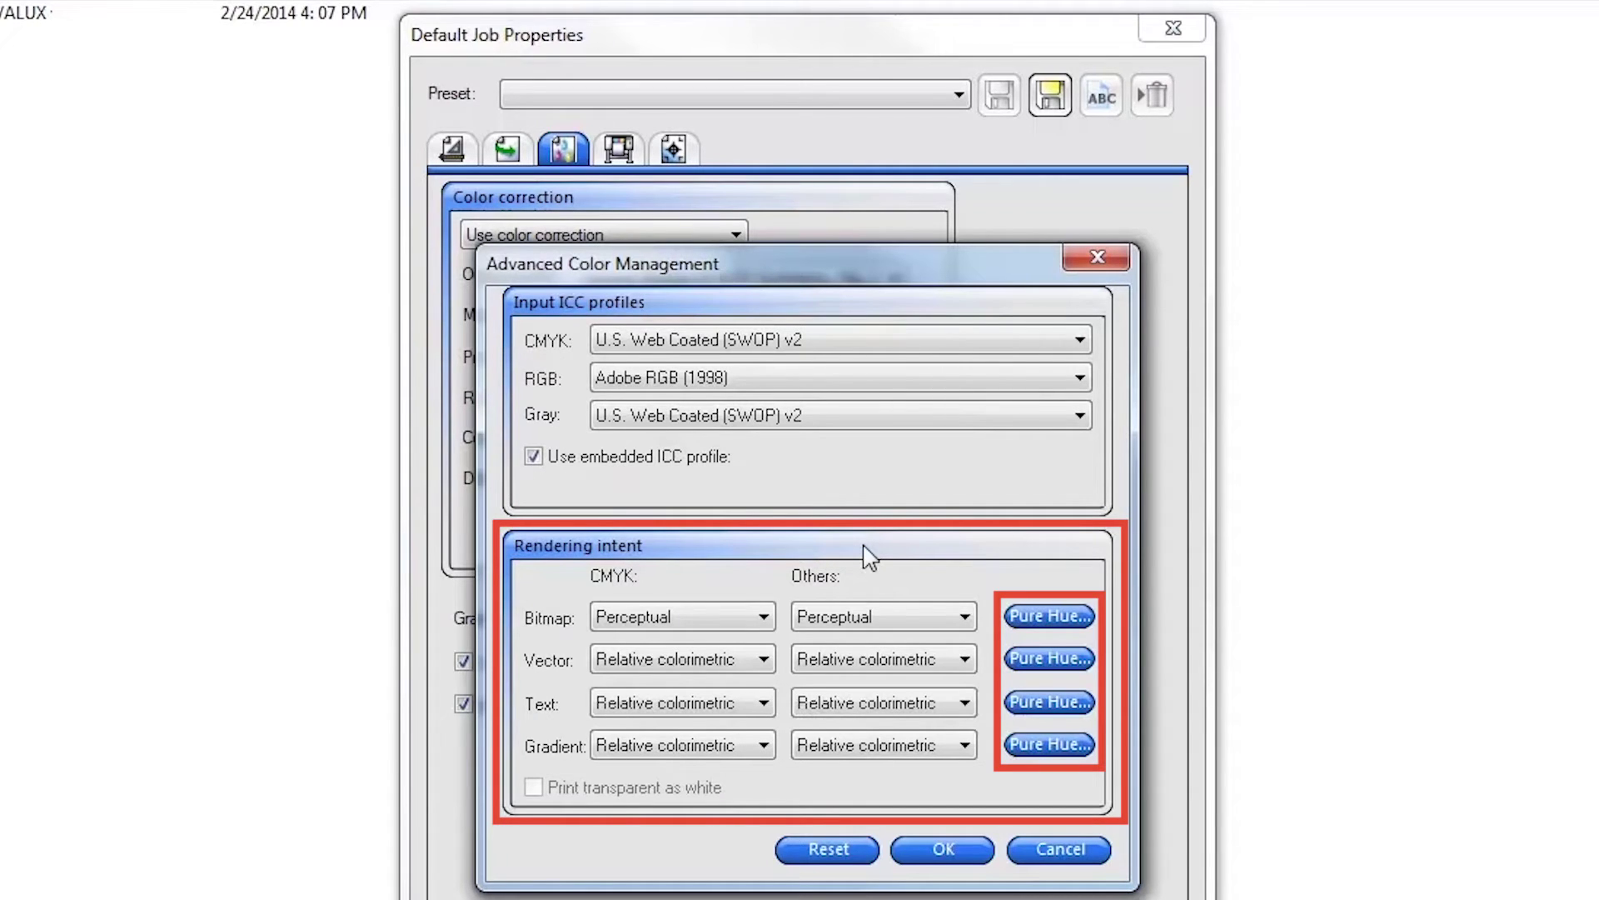
pyautogui.click(944, 850)
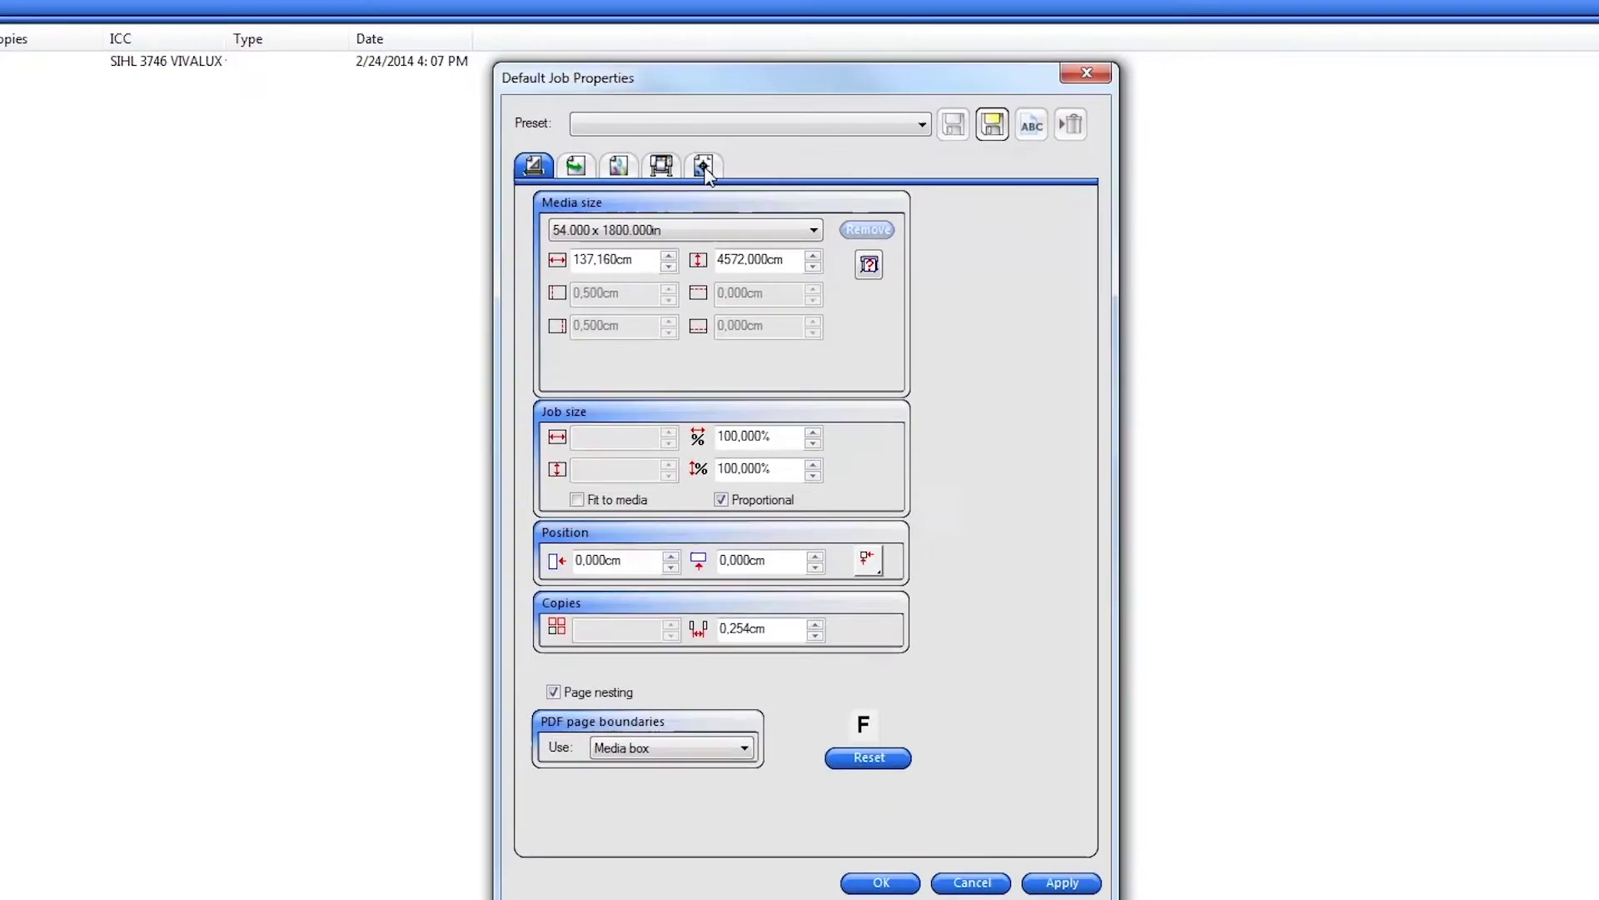
pyautogui.click(673, 150)
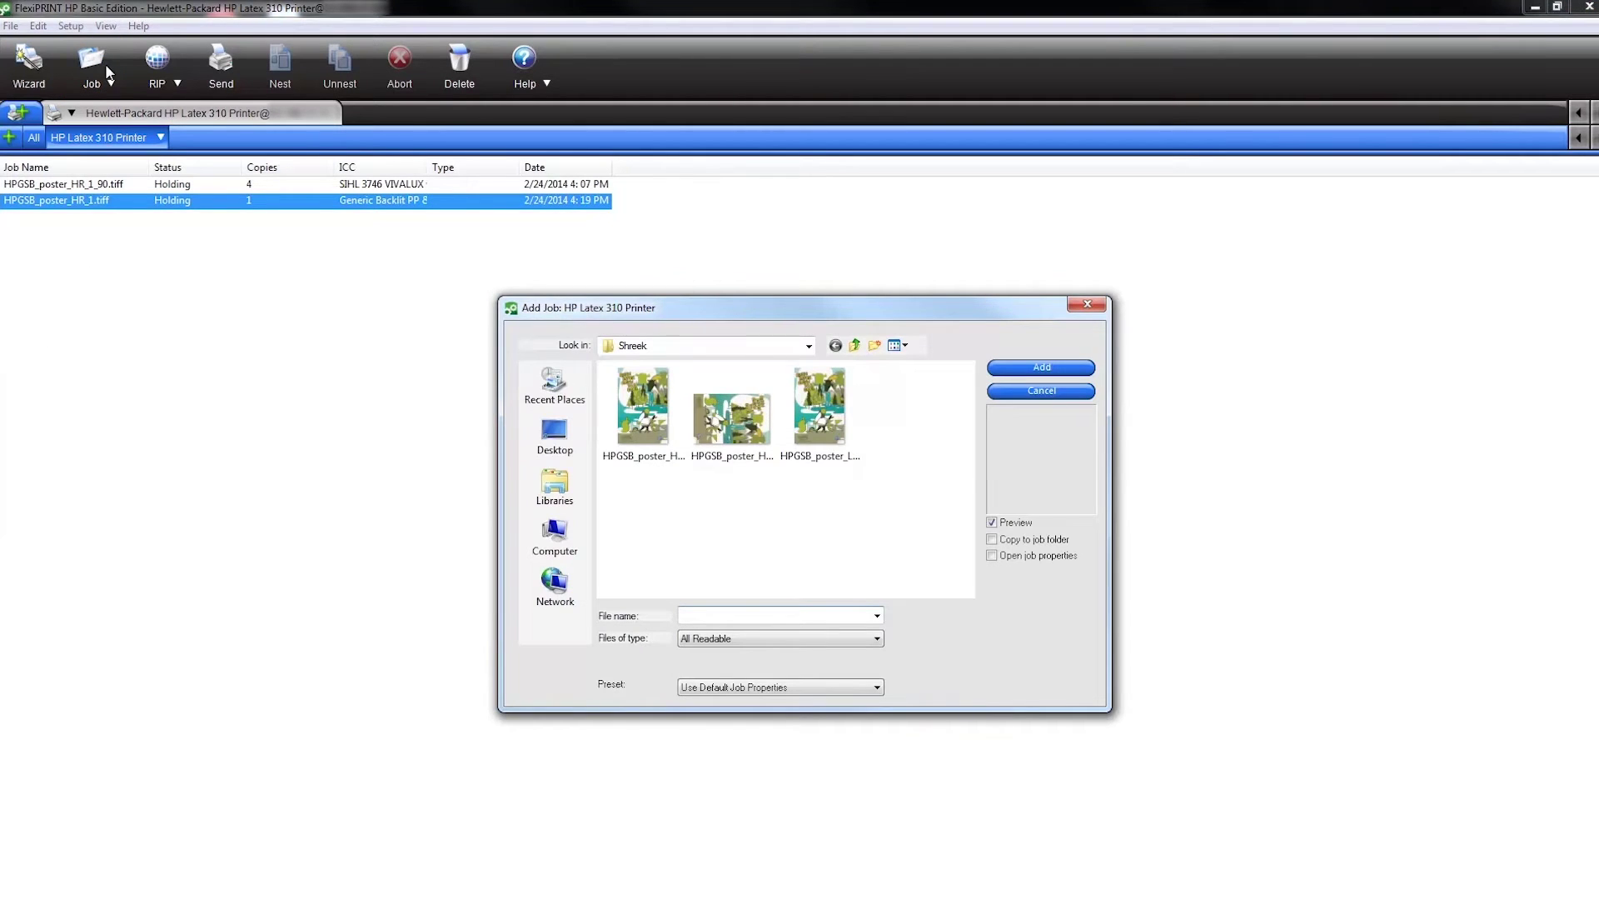
# Step: Add HPGSB_poster_HR_1_90.tiff as a new job, with its Job Properties set to open afterwards
pyautogui.click(786, 402)
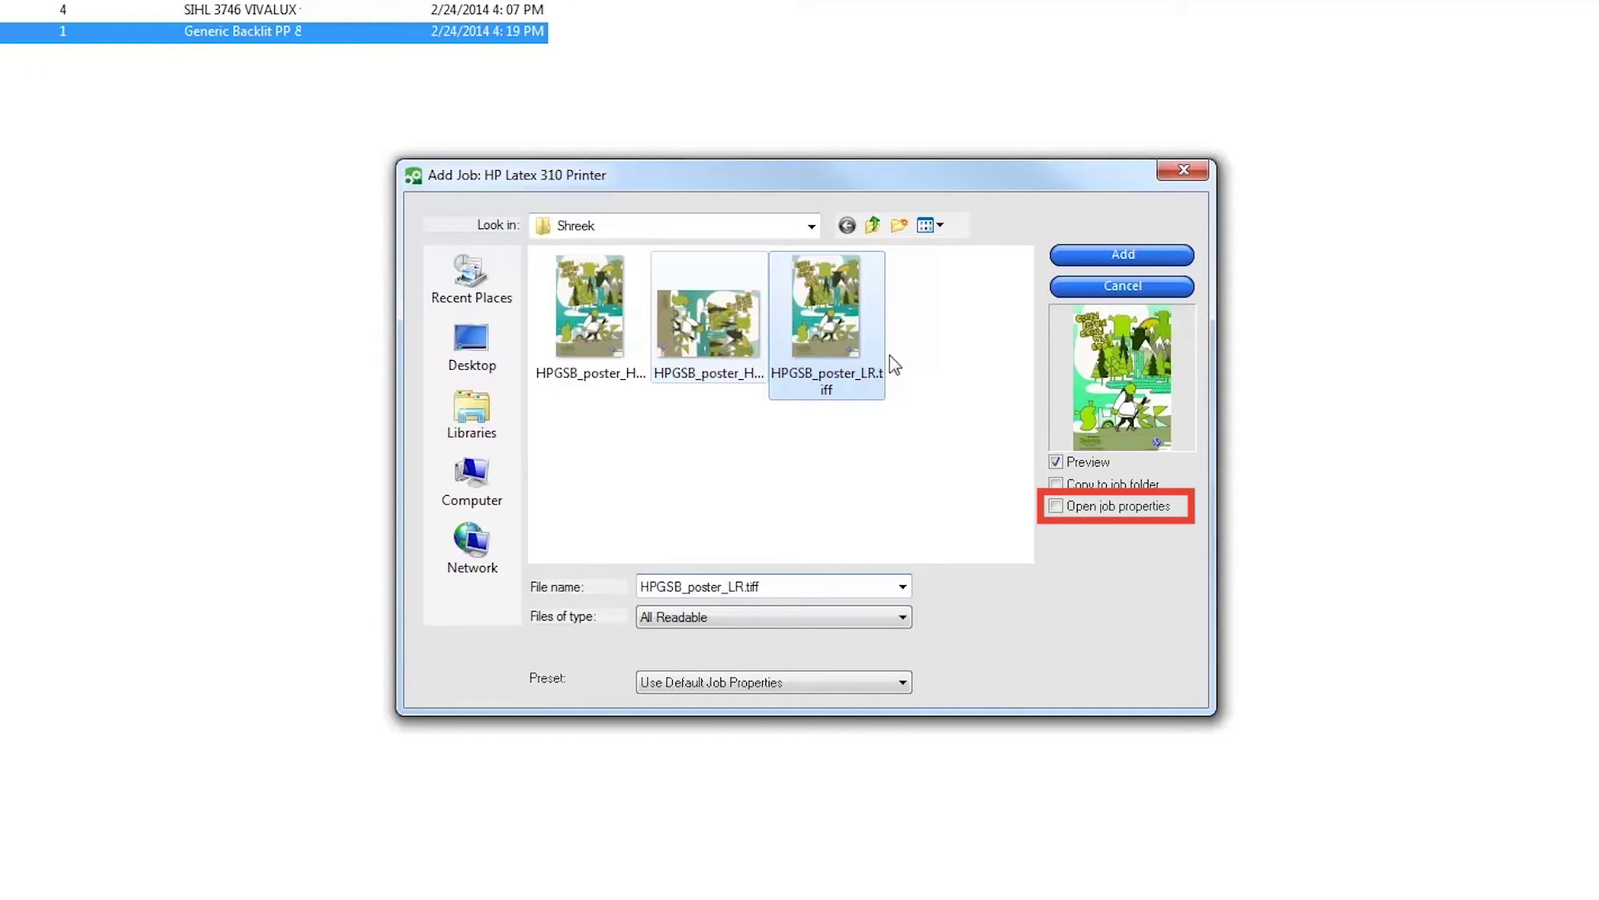
pyautogui.click(1070, 506)
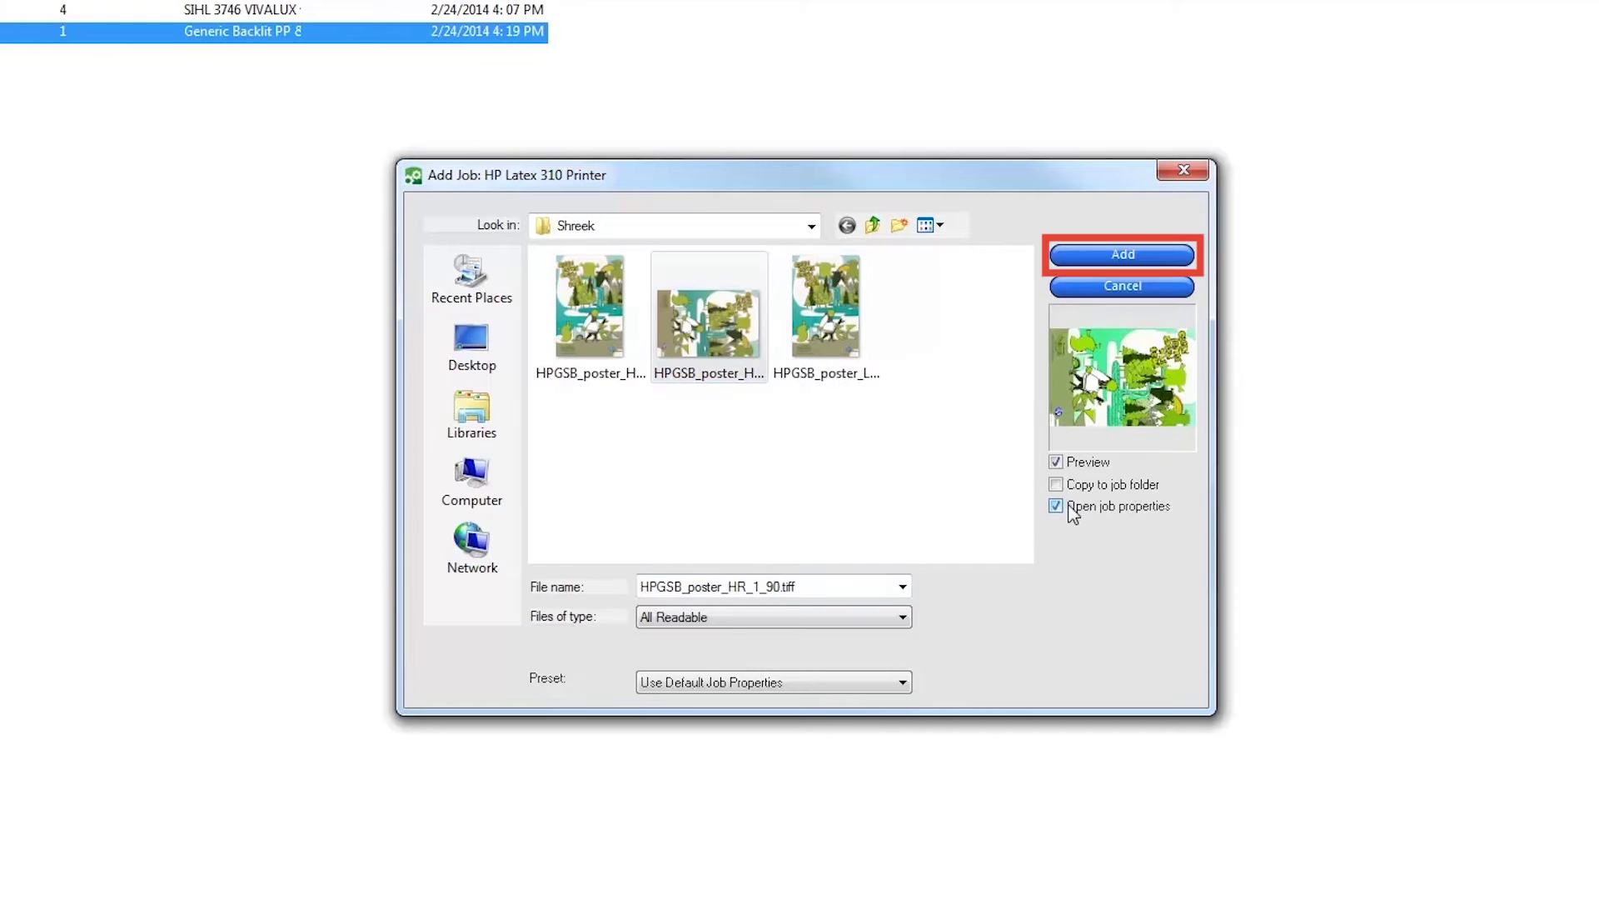
pyautogui.click(1117, 254)
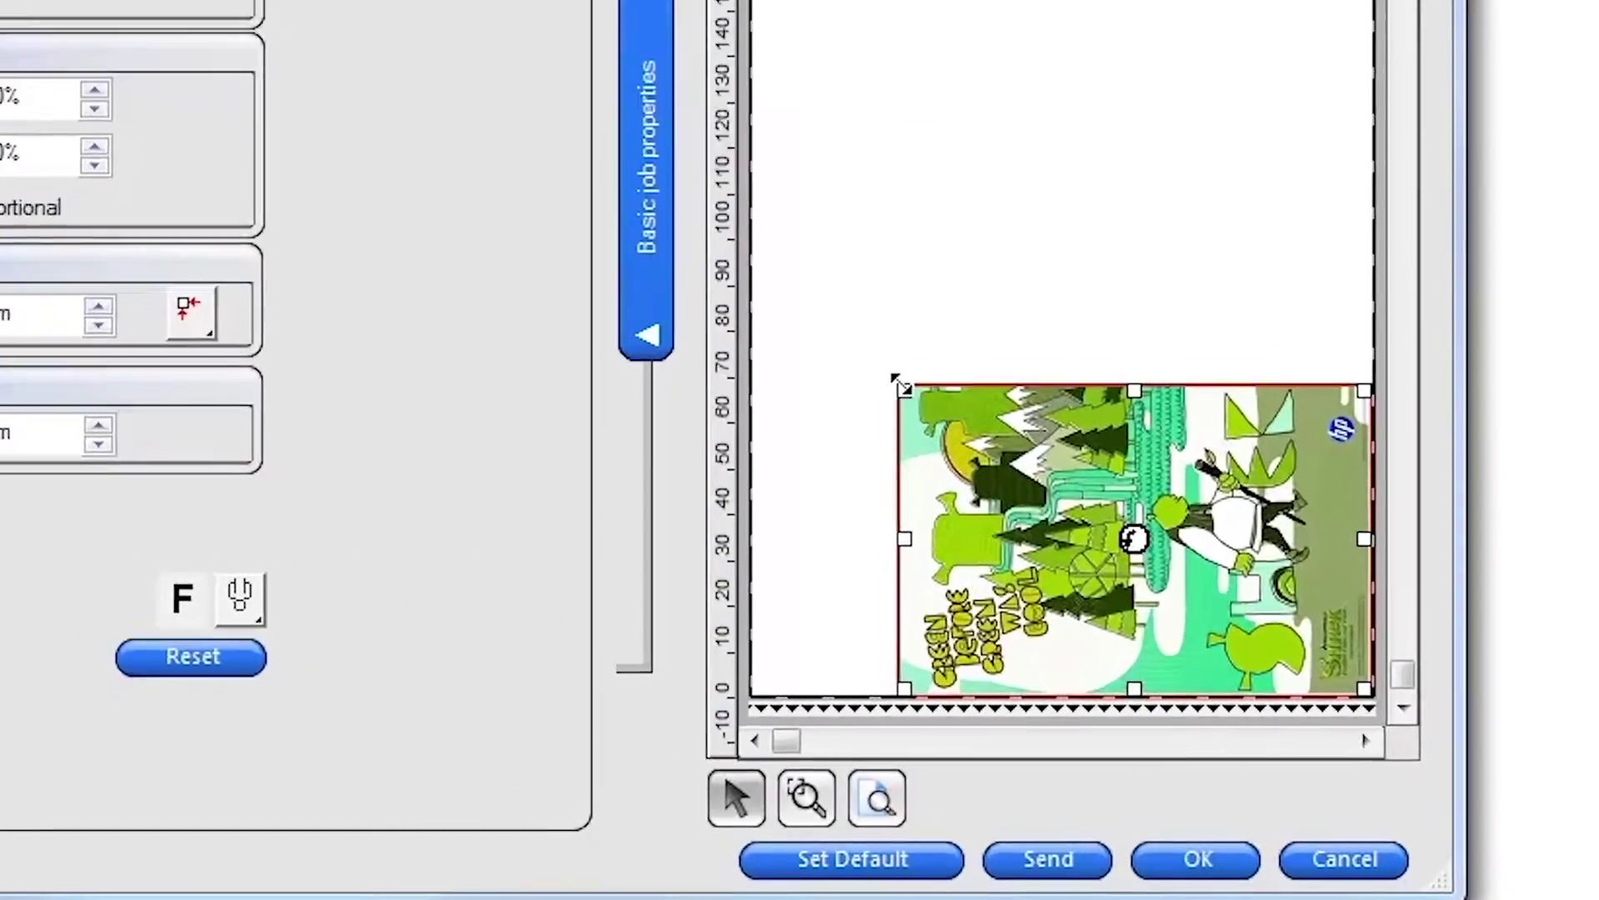
# Step: Scale the poster to 86.639%, nudge its height up slightly, and add another copy
pyautogui.moveTo(1050, 624); pyautogui.dragTo(924, 478)
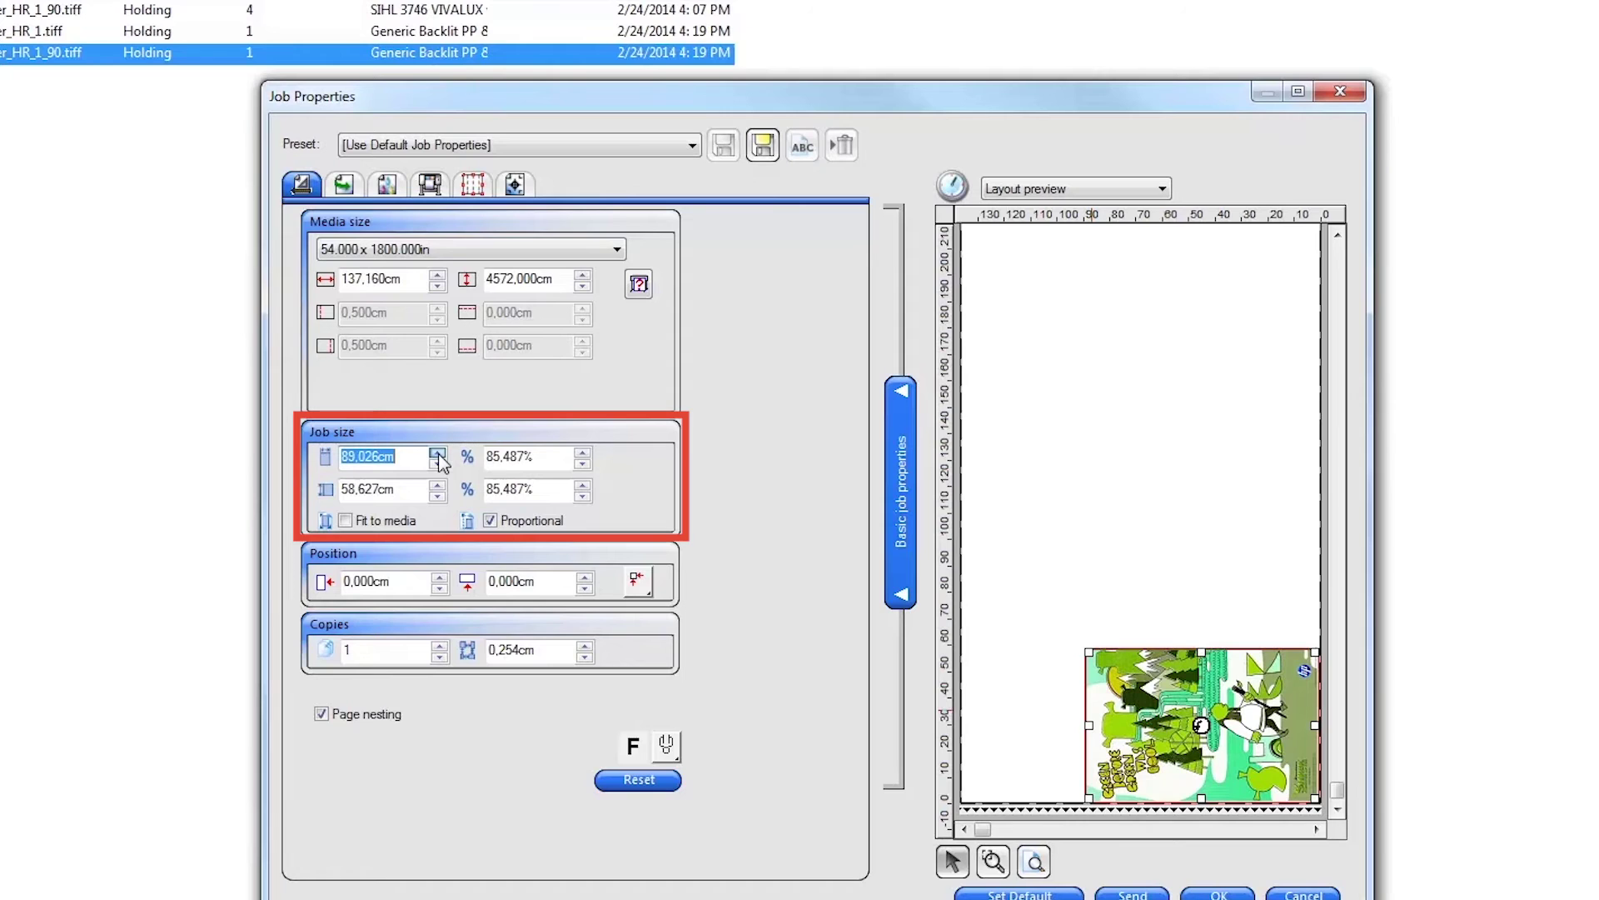
pyautogui.click(437, 454)
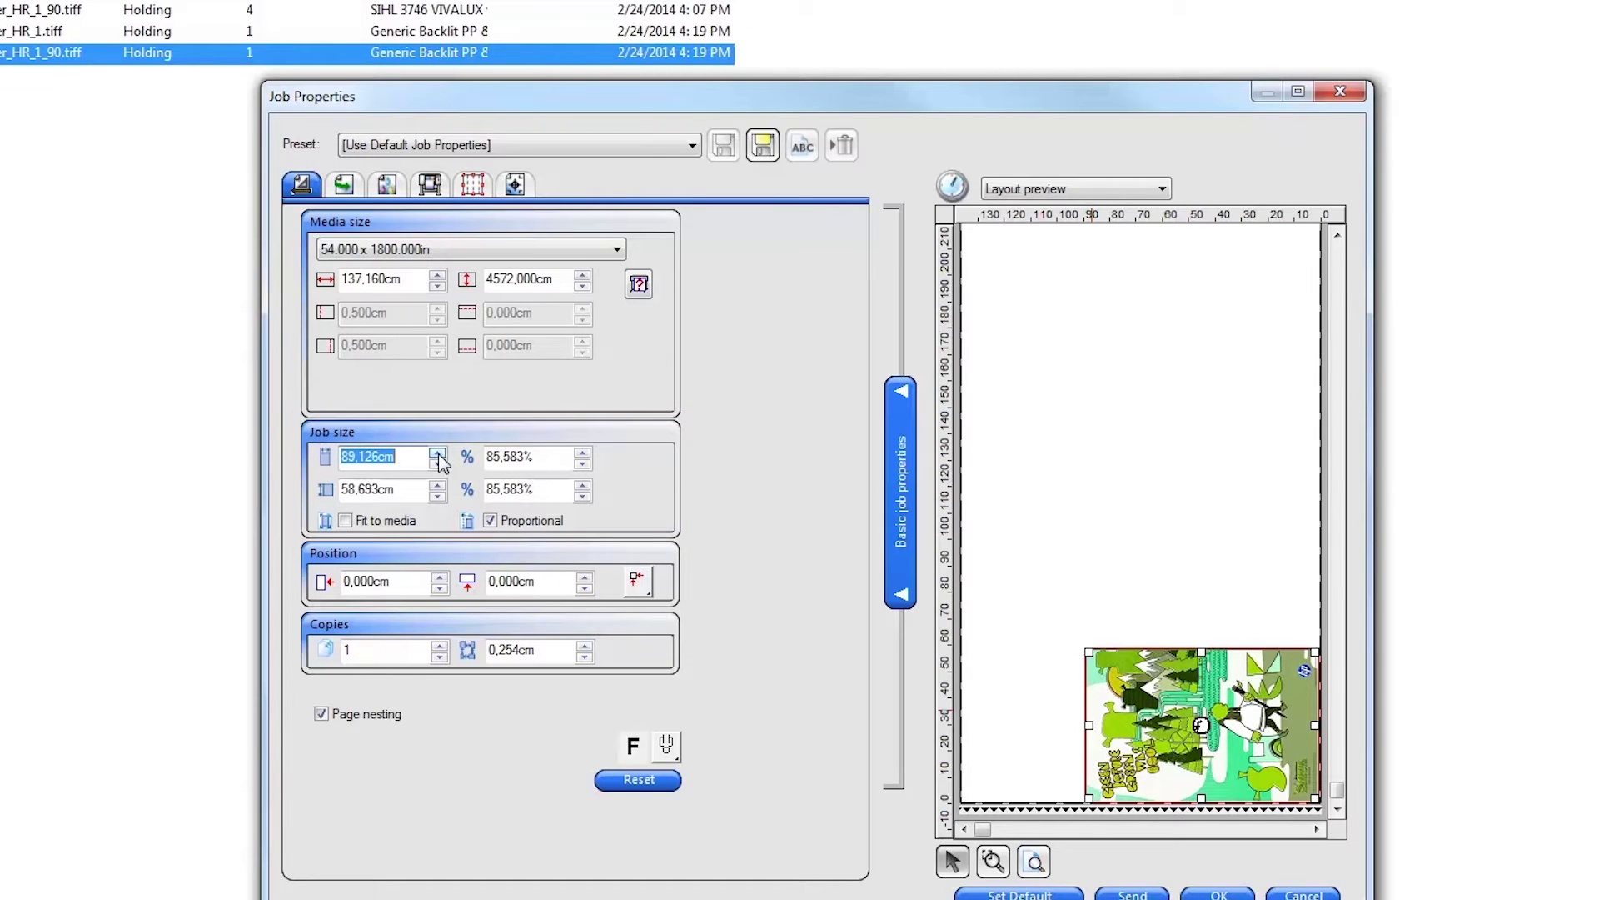
pyautogui.click(440, 645)
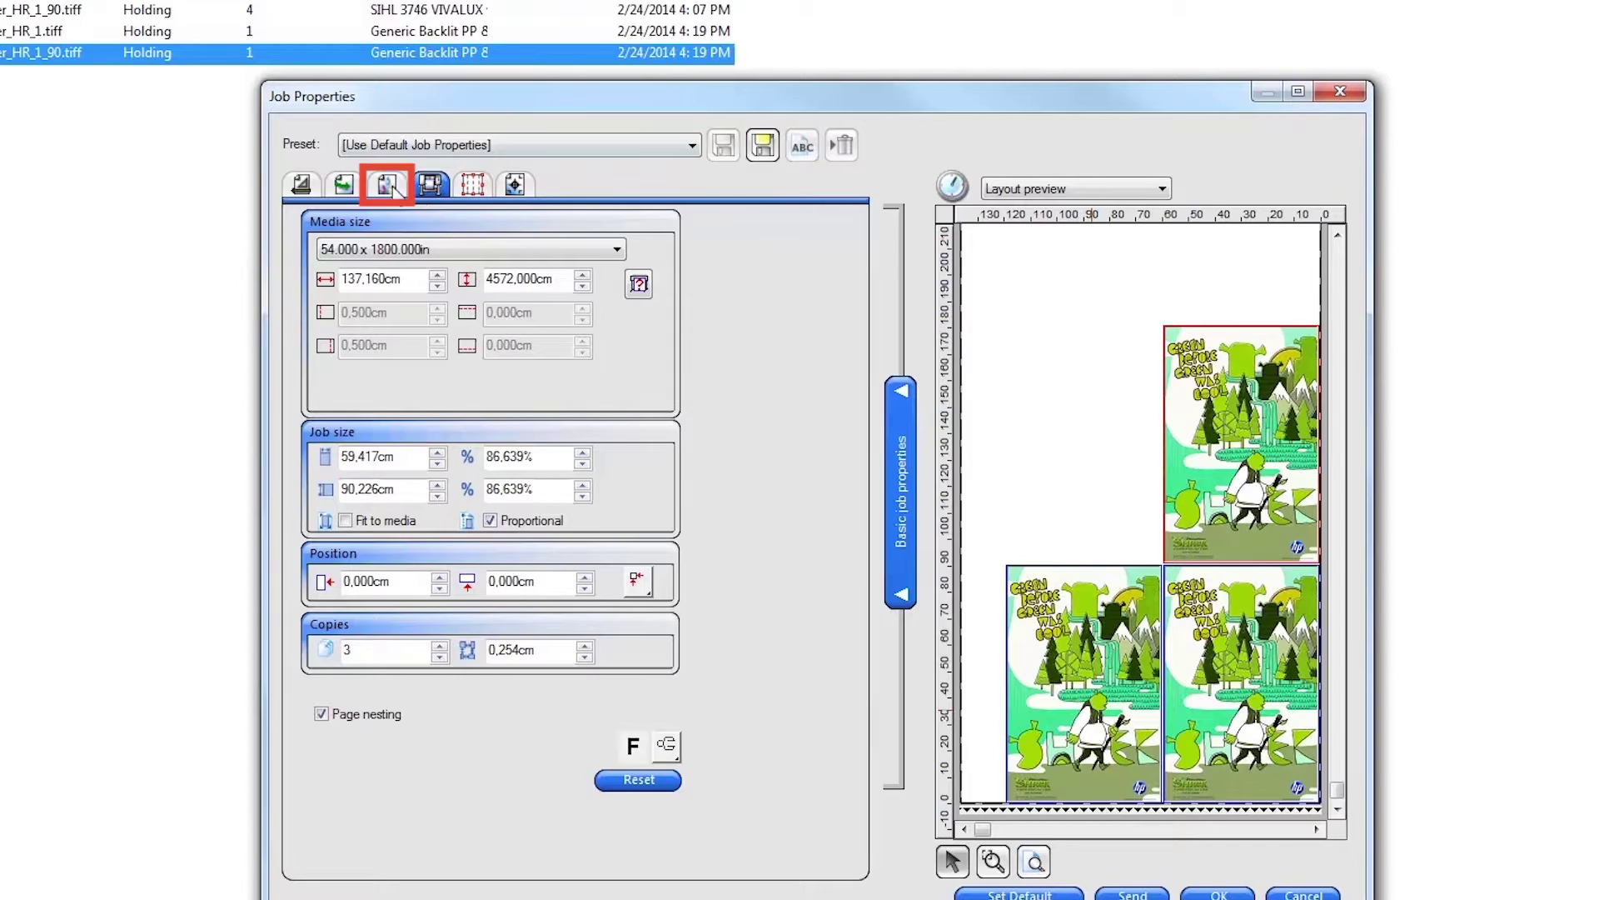
# Step: Set the job's output profile to Generic Backlit PVC Banner_12p_CMYK, keeping colour correction unchanged
pyautogui.click(388, 186)
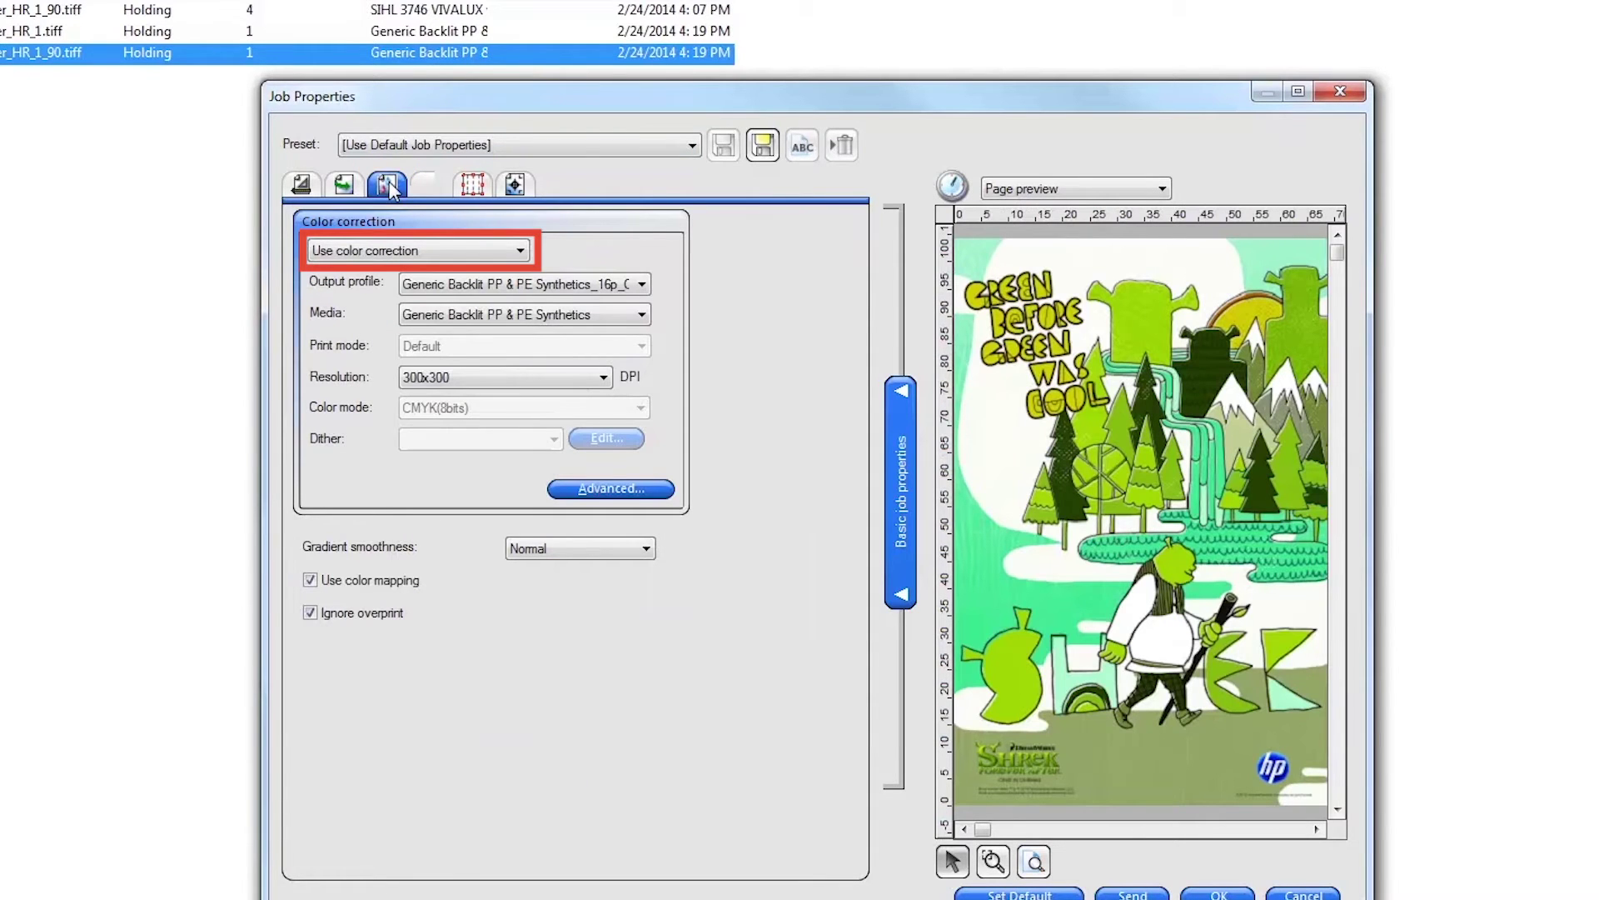
pyautogui.click(428, 247)
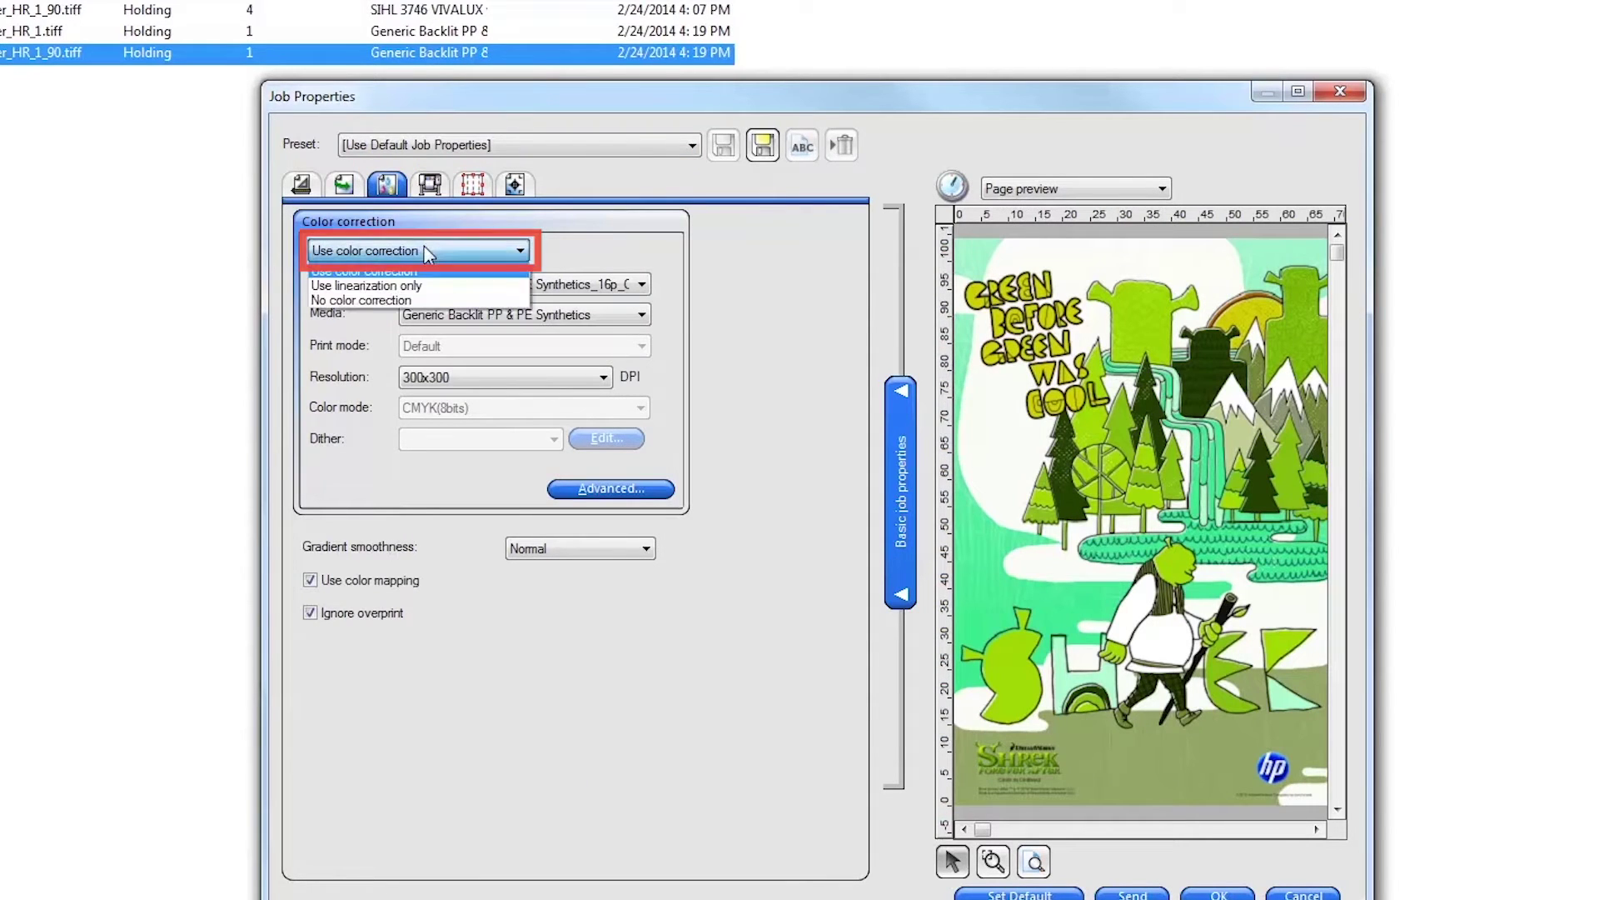
pyautogui.click(466, 268)
pyautogui.click(481, 286)
pyautogui.click(558, 375)
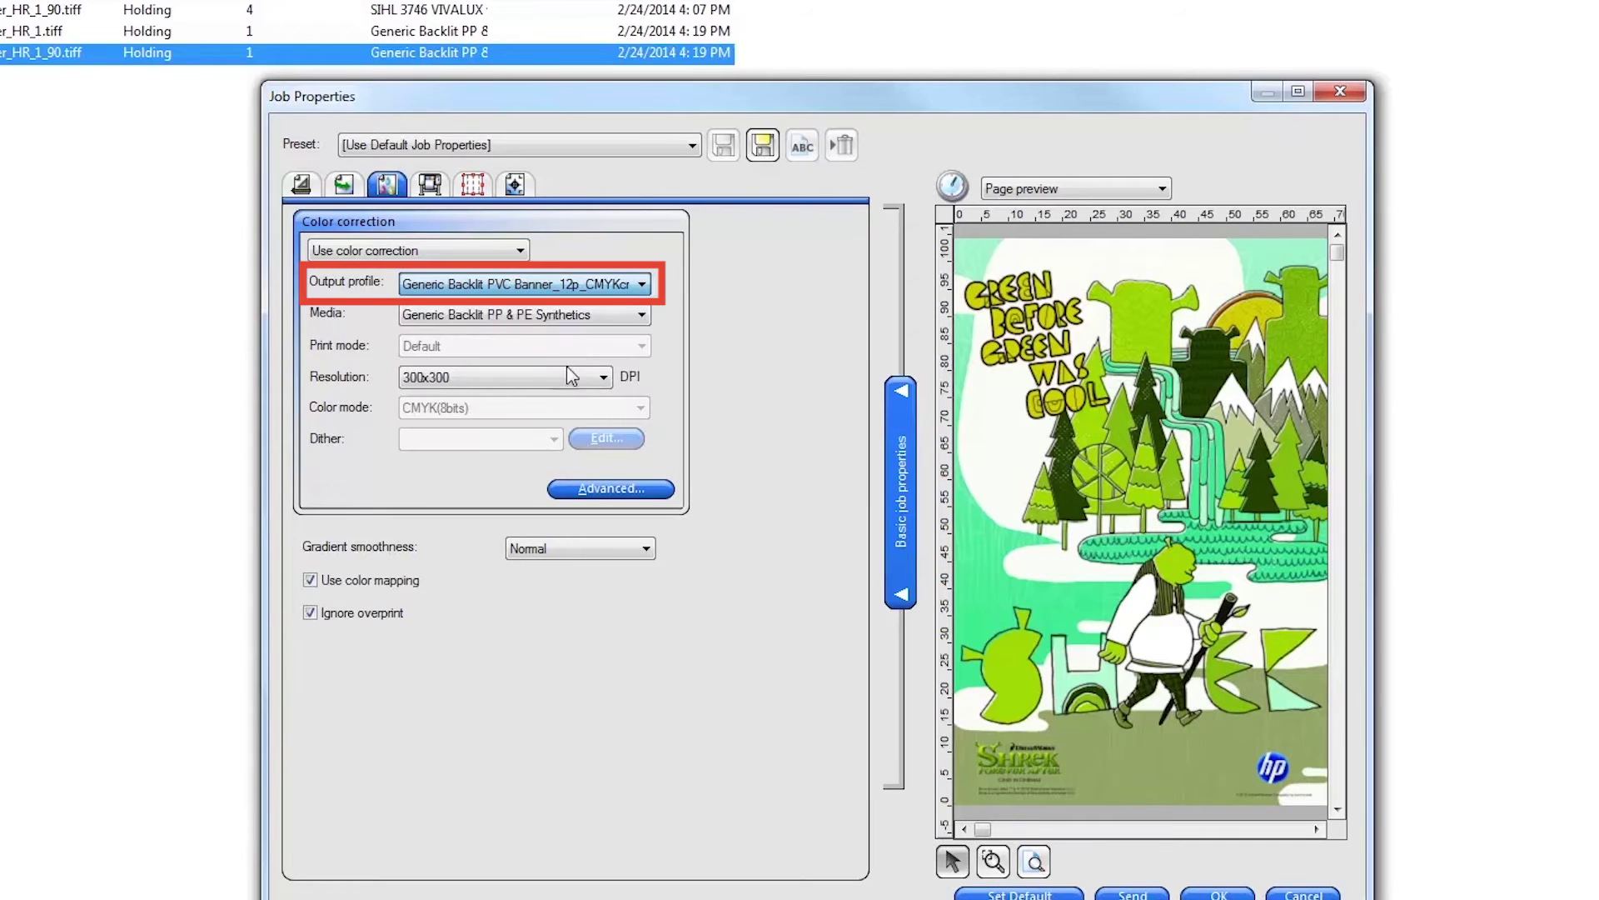
# Step: Move the vertical tile seams, set 4 tile columns for a 4x3 grid, and cross-hatch two tiles
pyautogui.click(481, 191)
pyautogui.moveTo(1077, 745); pyautogui.dragTo(1139, 741)
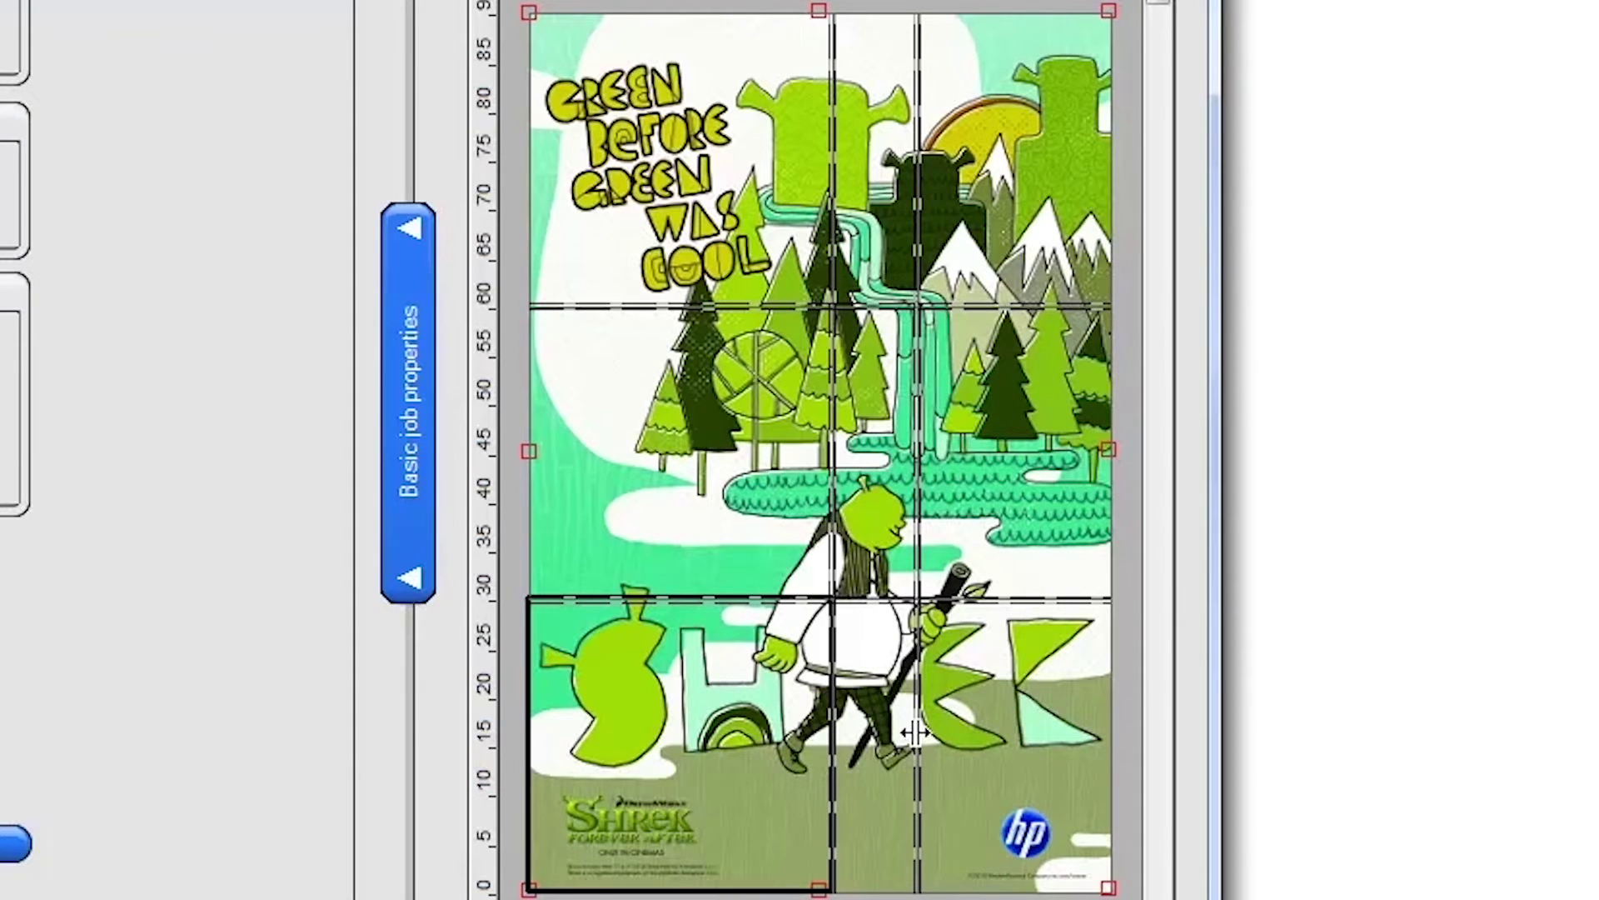
pyautogui.moveTo(919, 735); pyautogui.dragTo(1021, 738)
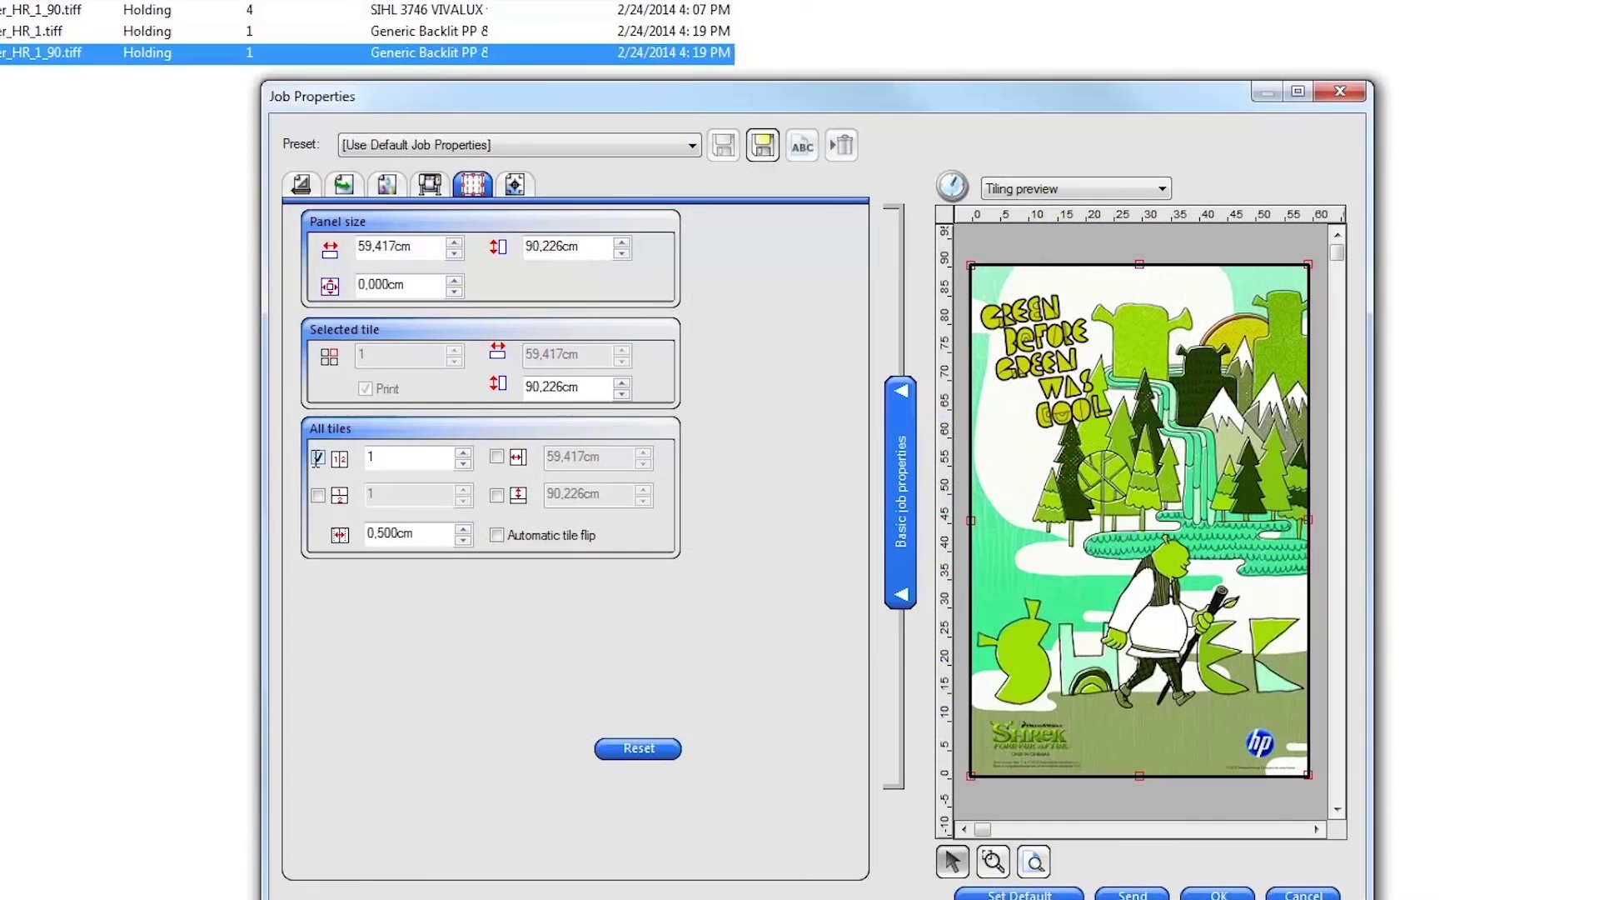
pyautogui.doubleClick(392, 460)
pyautogui.write('4')
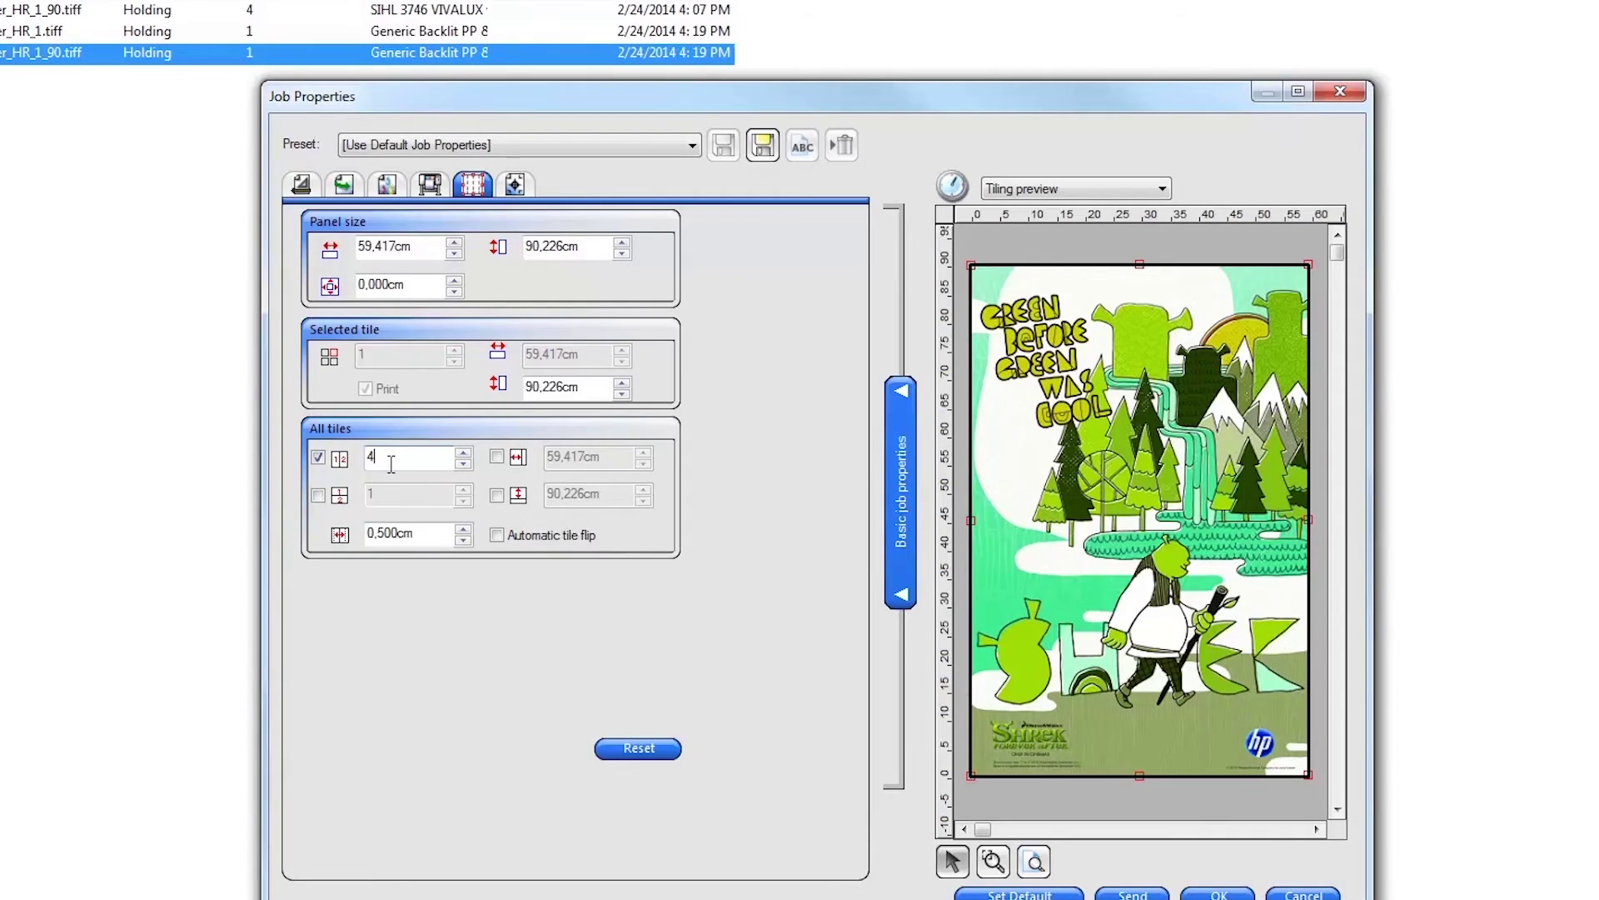
pyautogui.press('Tab')
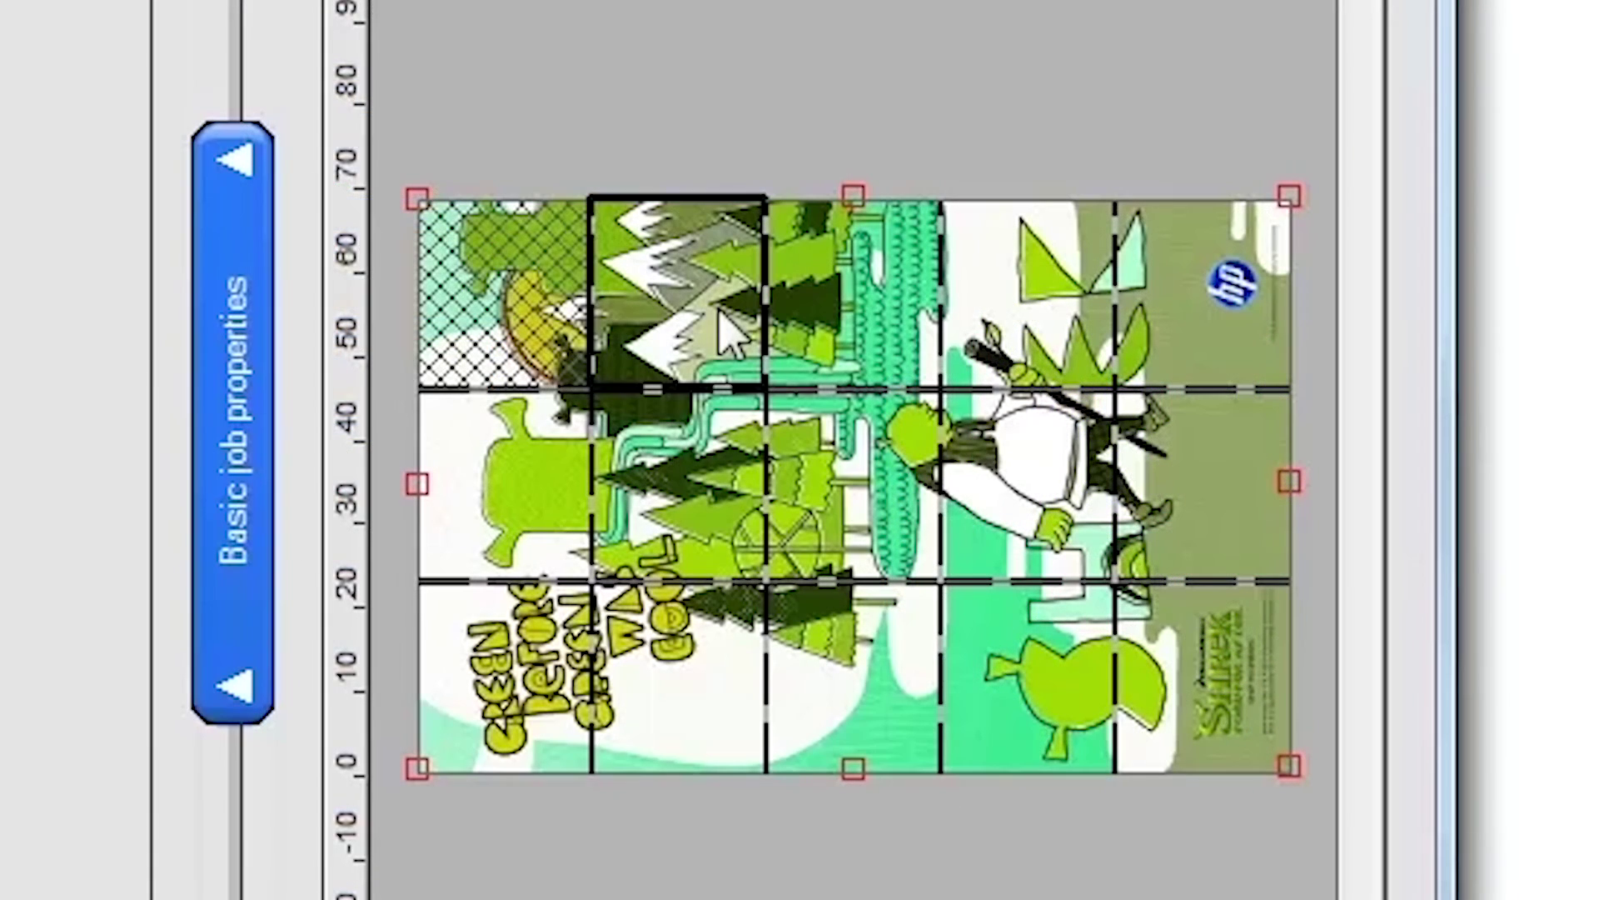
pyautogui.click(723, 332)
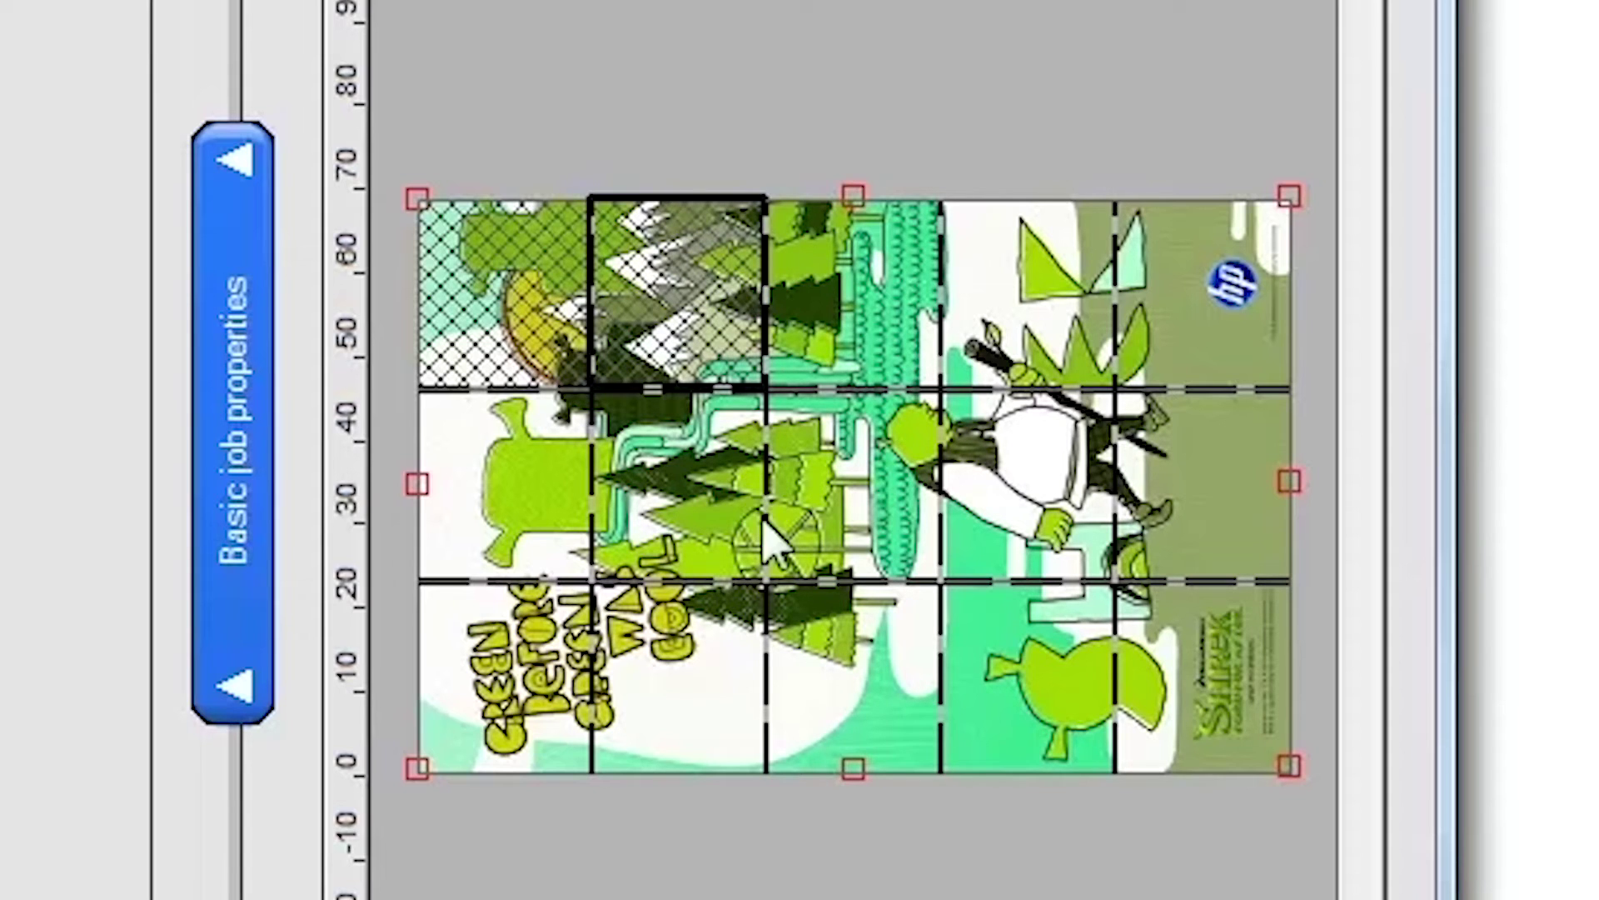
pyautogui.click(690, 512)
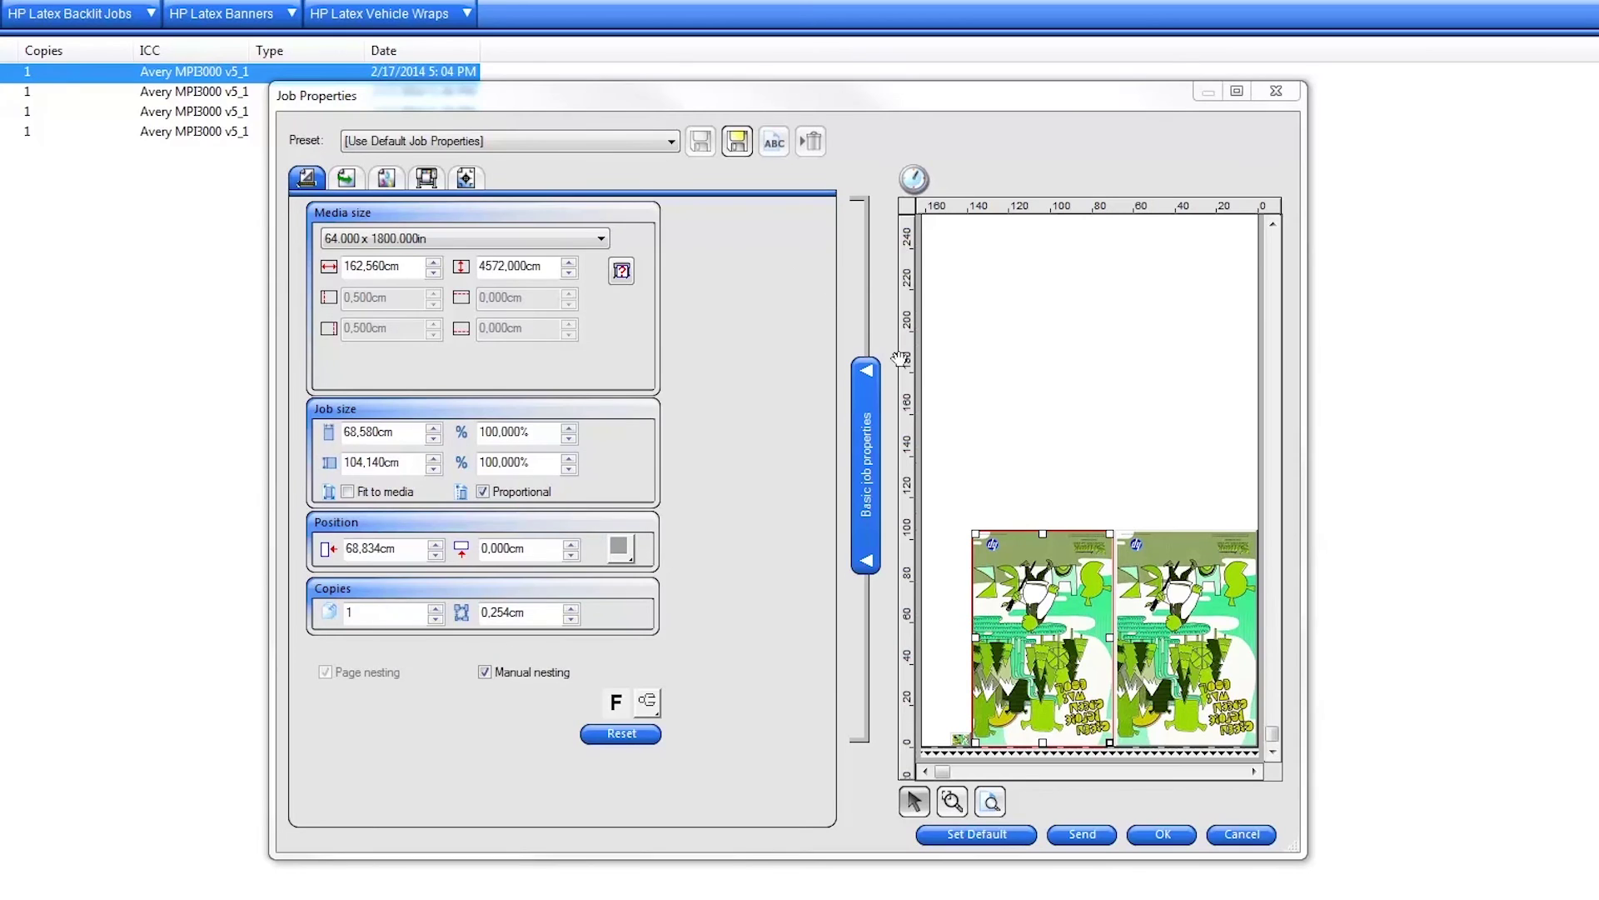
# Step: Stack the nested posters along the media's right edge and apply Generic Self-Adhesive Vinyl_6p_CMYK_80.icc
pyautogui.moveTo(1010, 698); pyautogui.dragTo(1229, 699)
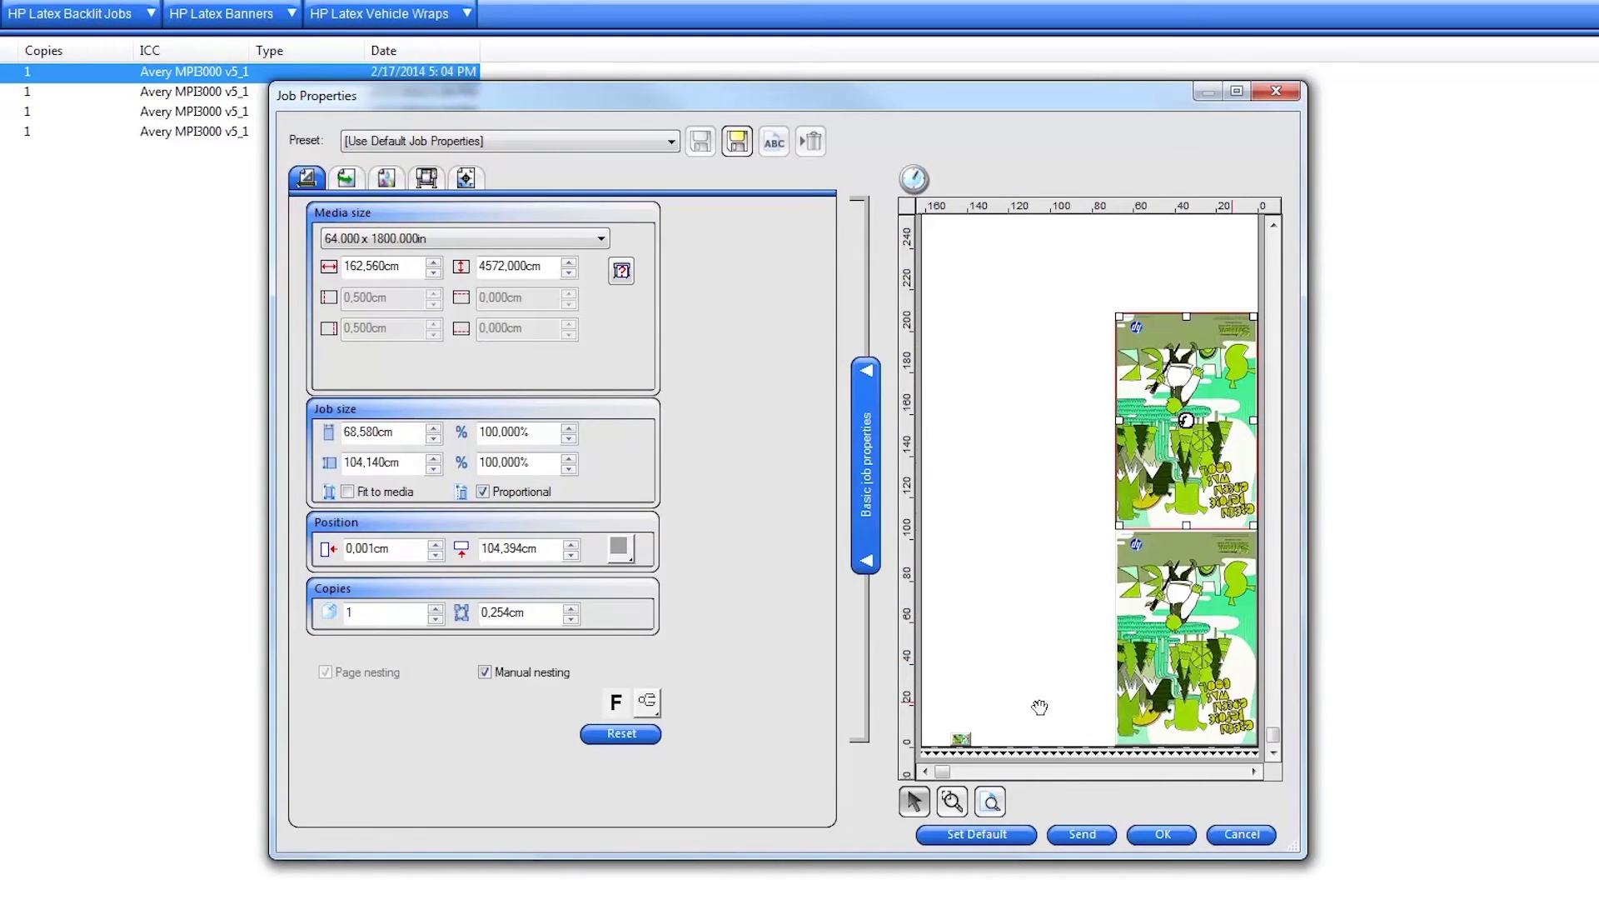
pyautogui.click(959, 739)
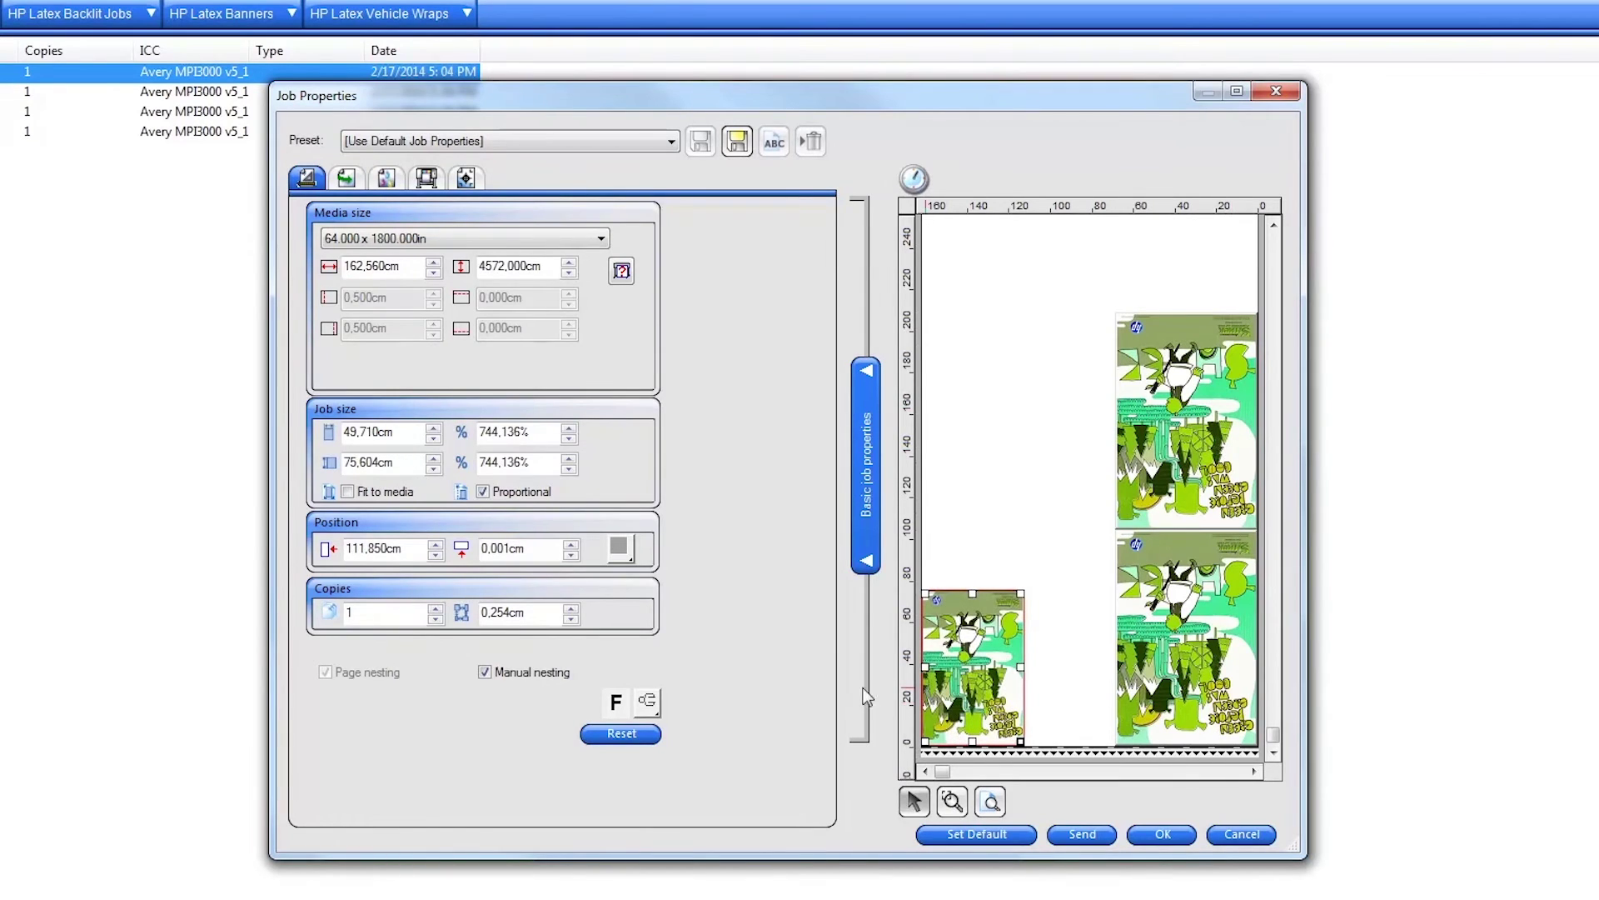
pyautogui.click(648, 702)
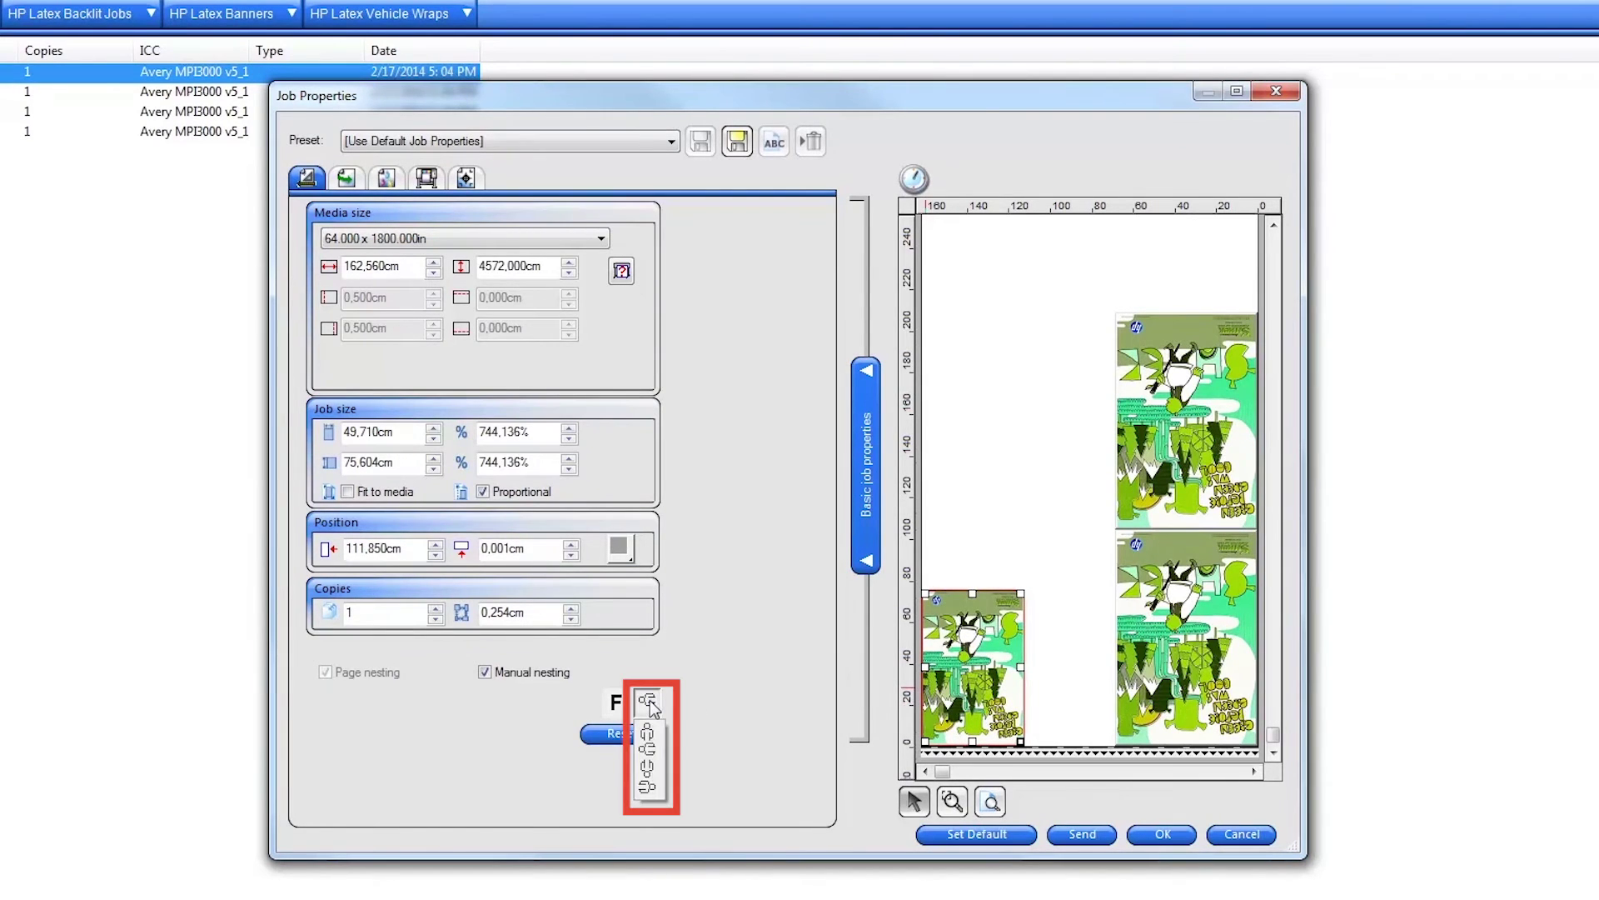
pyautogui.click(654, 745)
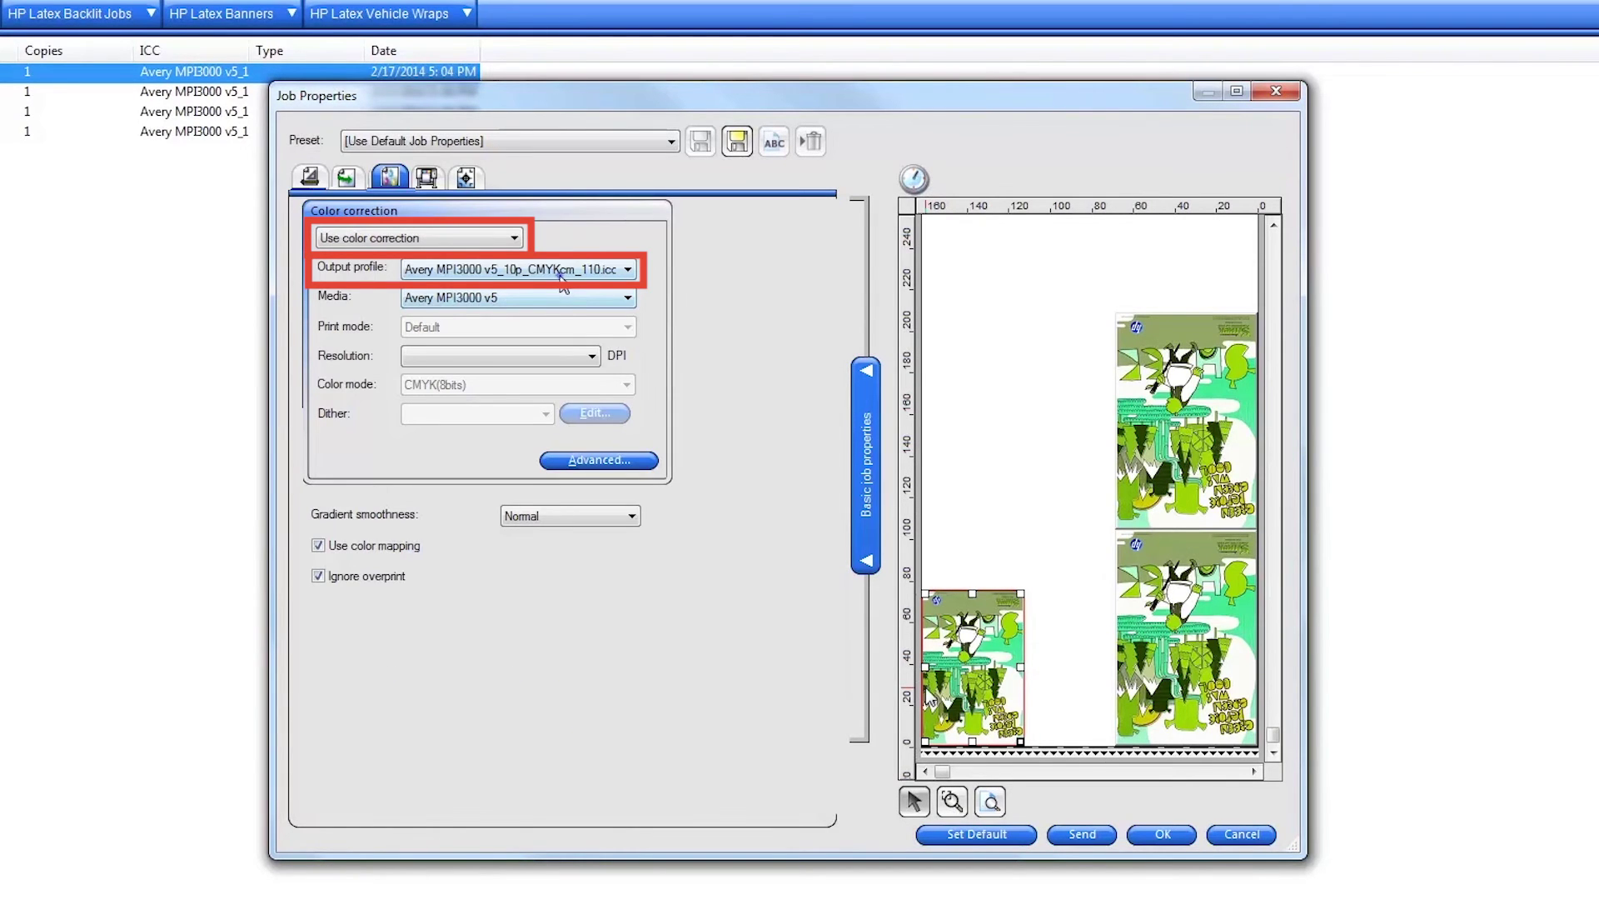
pyautogui.click(563, 275)
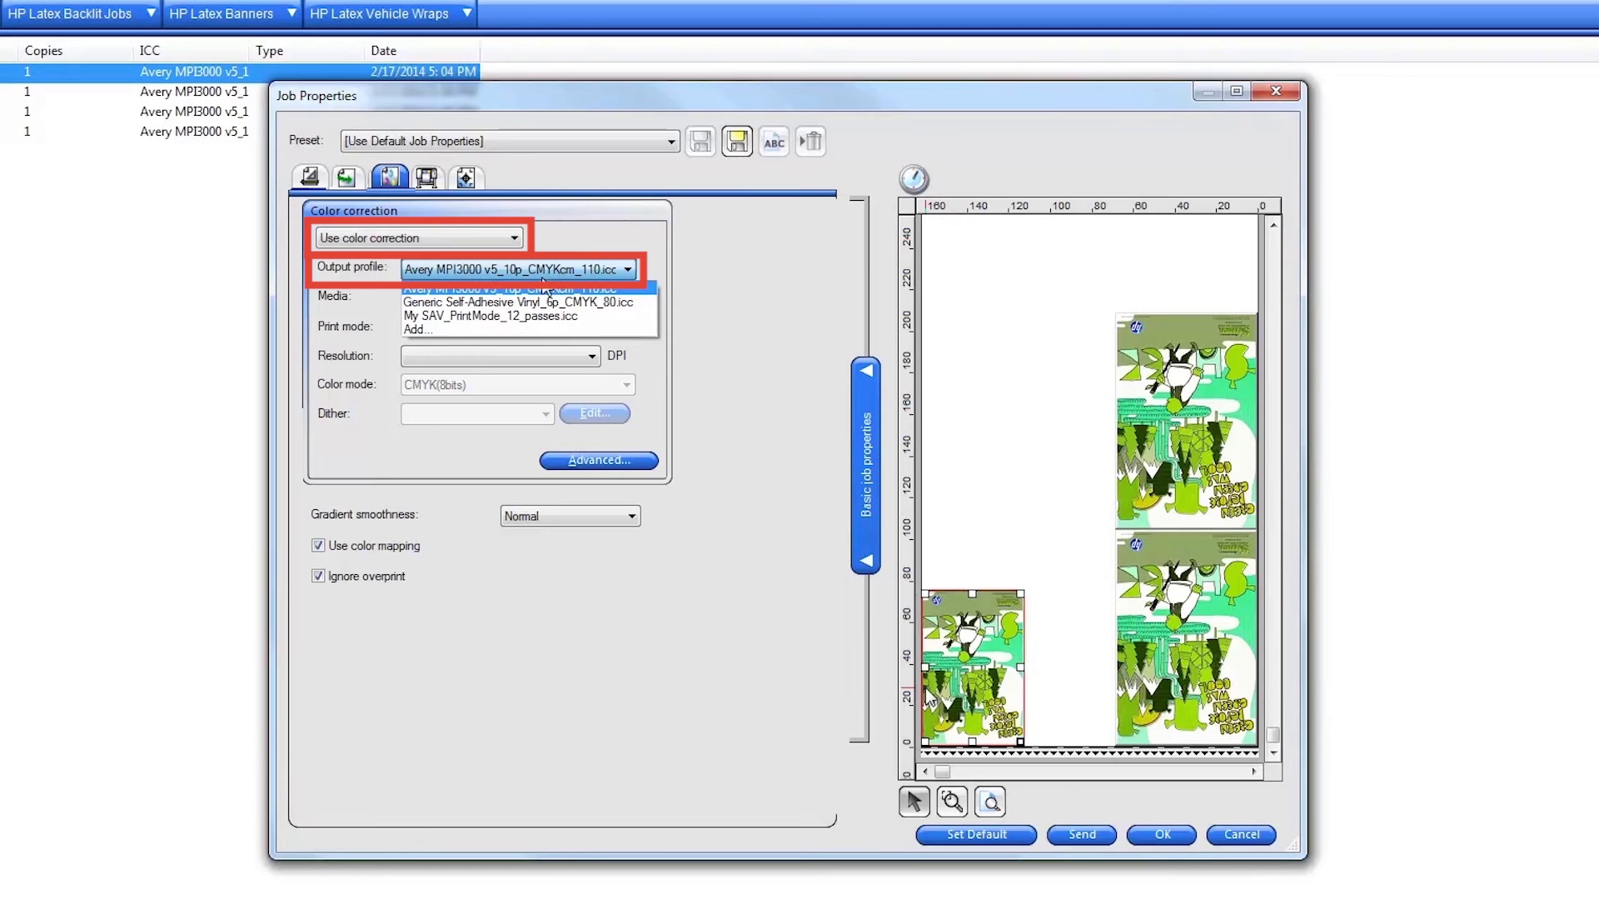
pyautogui.click(528, 302)
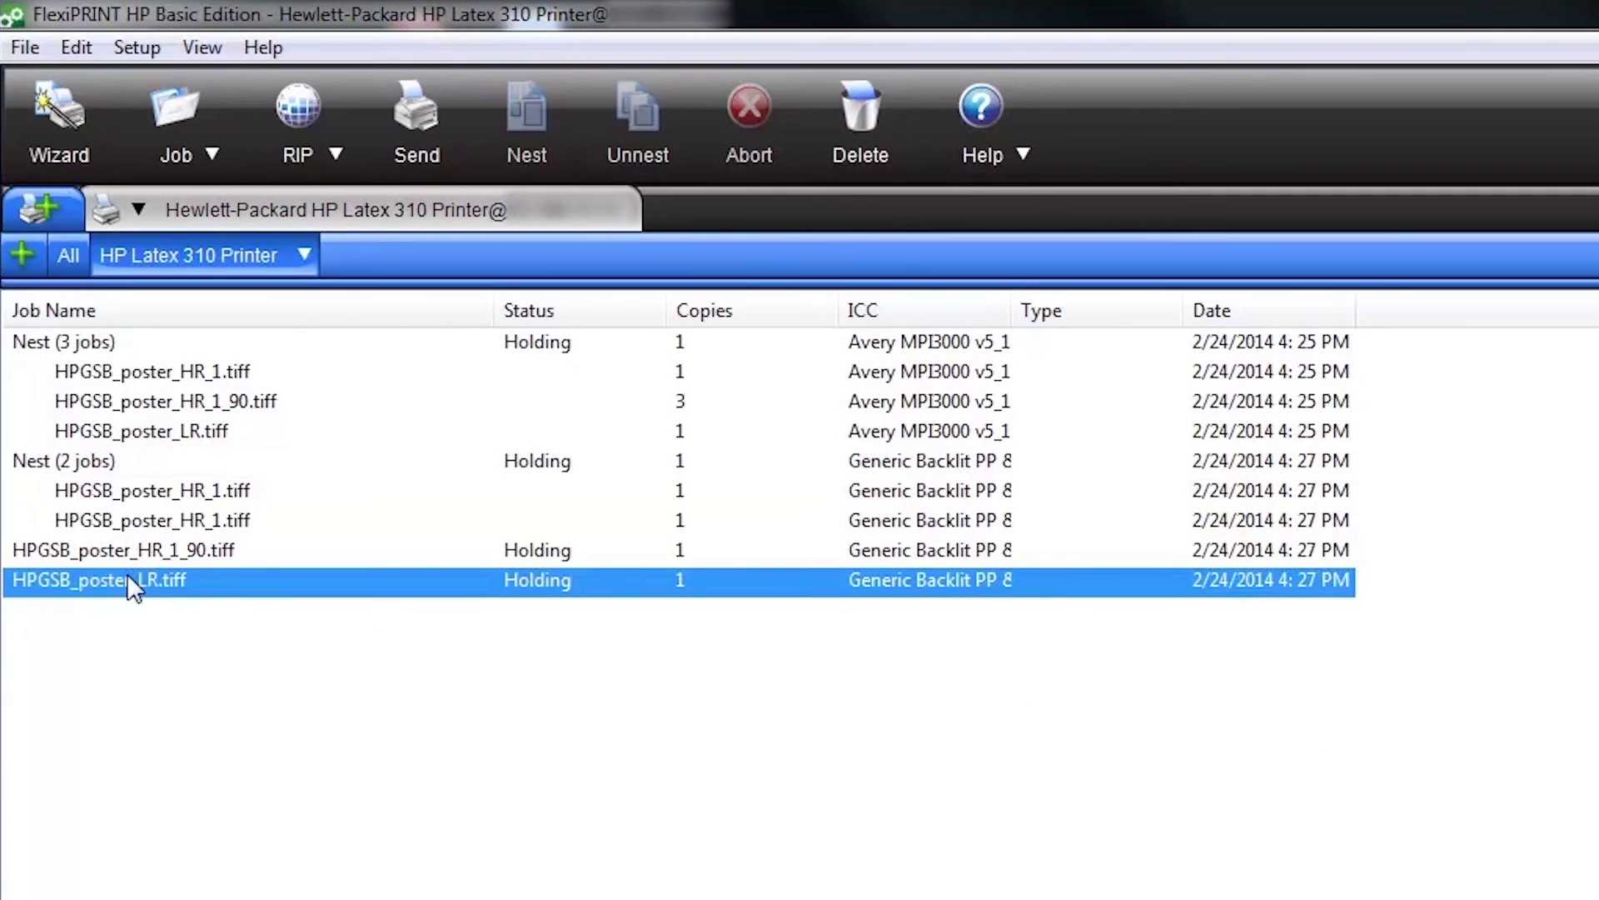
# Step: Select the last job in the queue and open its Job Properties from the context menu
pyautogui.press('Up')
pyautogui.press('Down')
pyautogui.rightClick(131, 588)
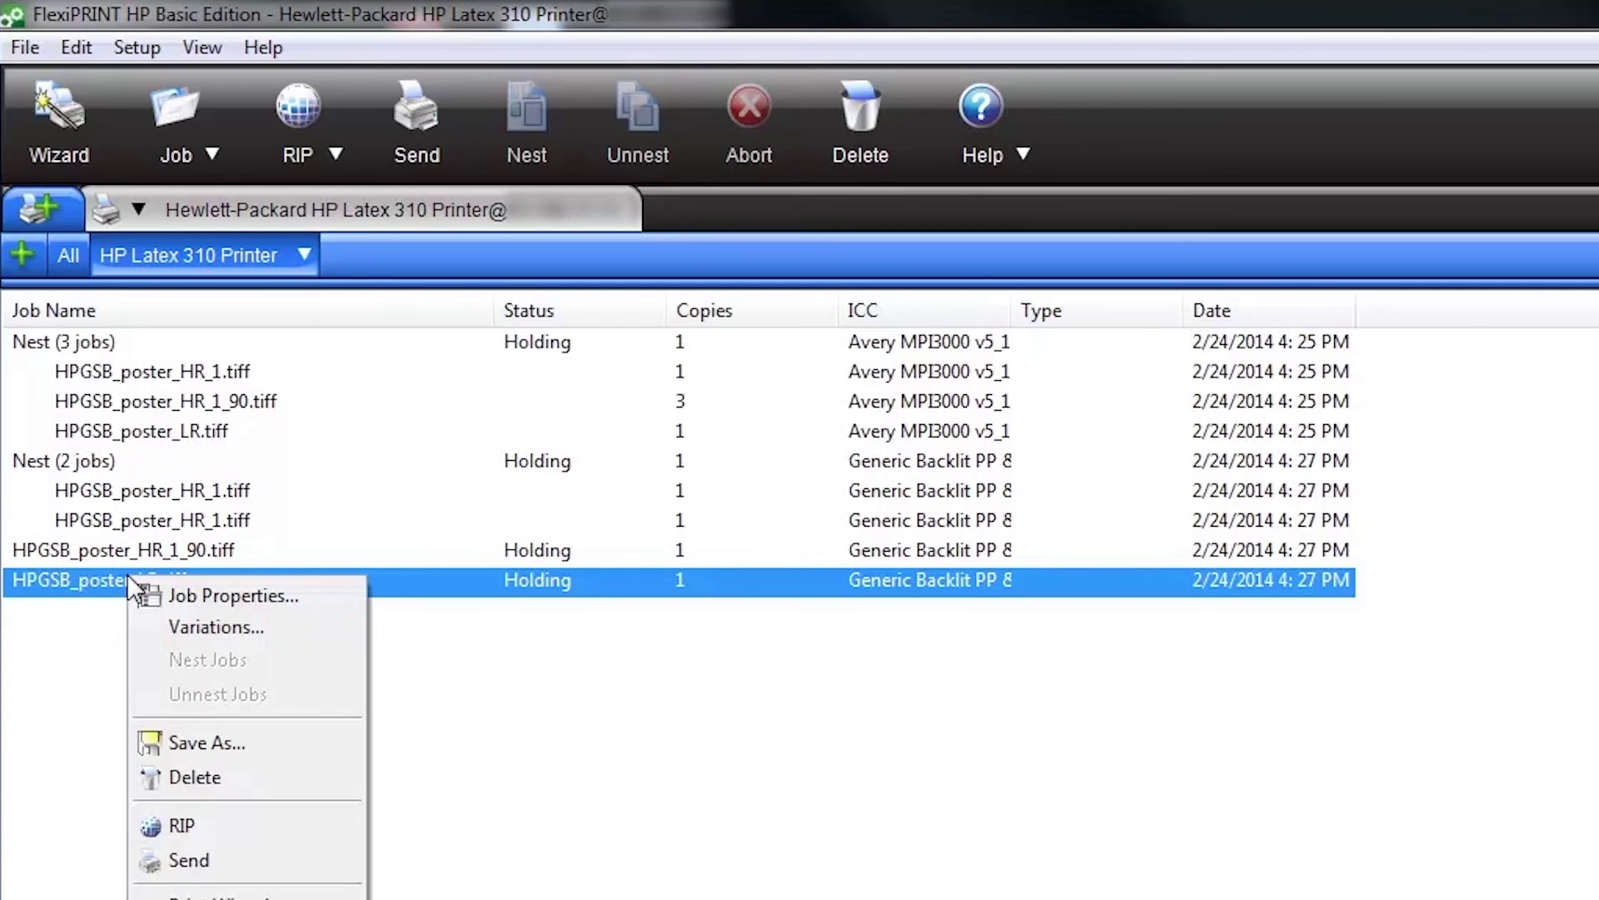
pyautogui.click(243, 596)
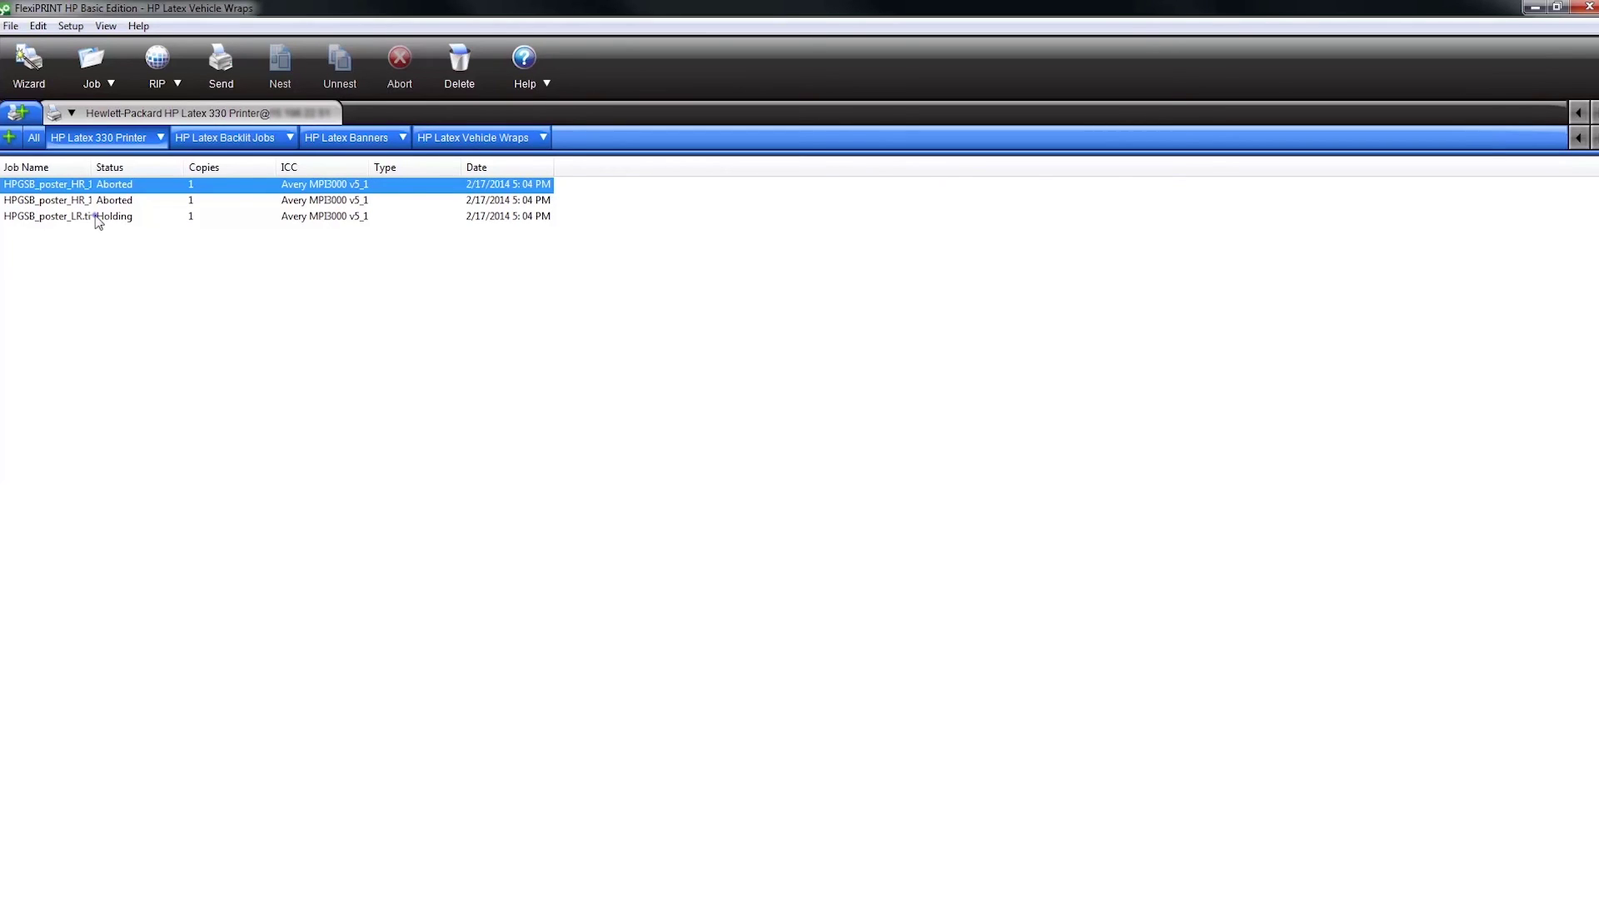
# Step: Open the third job's HPGSB_poster_LR.tiff image in Paint using Edit With
pyautogui.rightClick(98, 221)
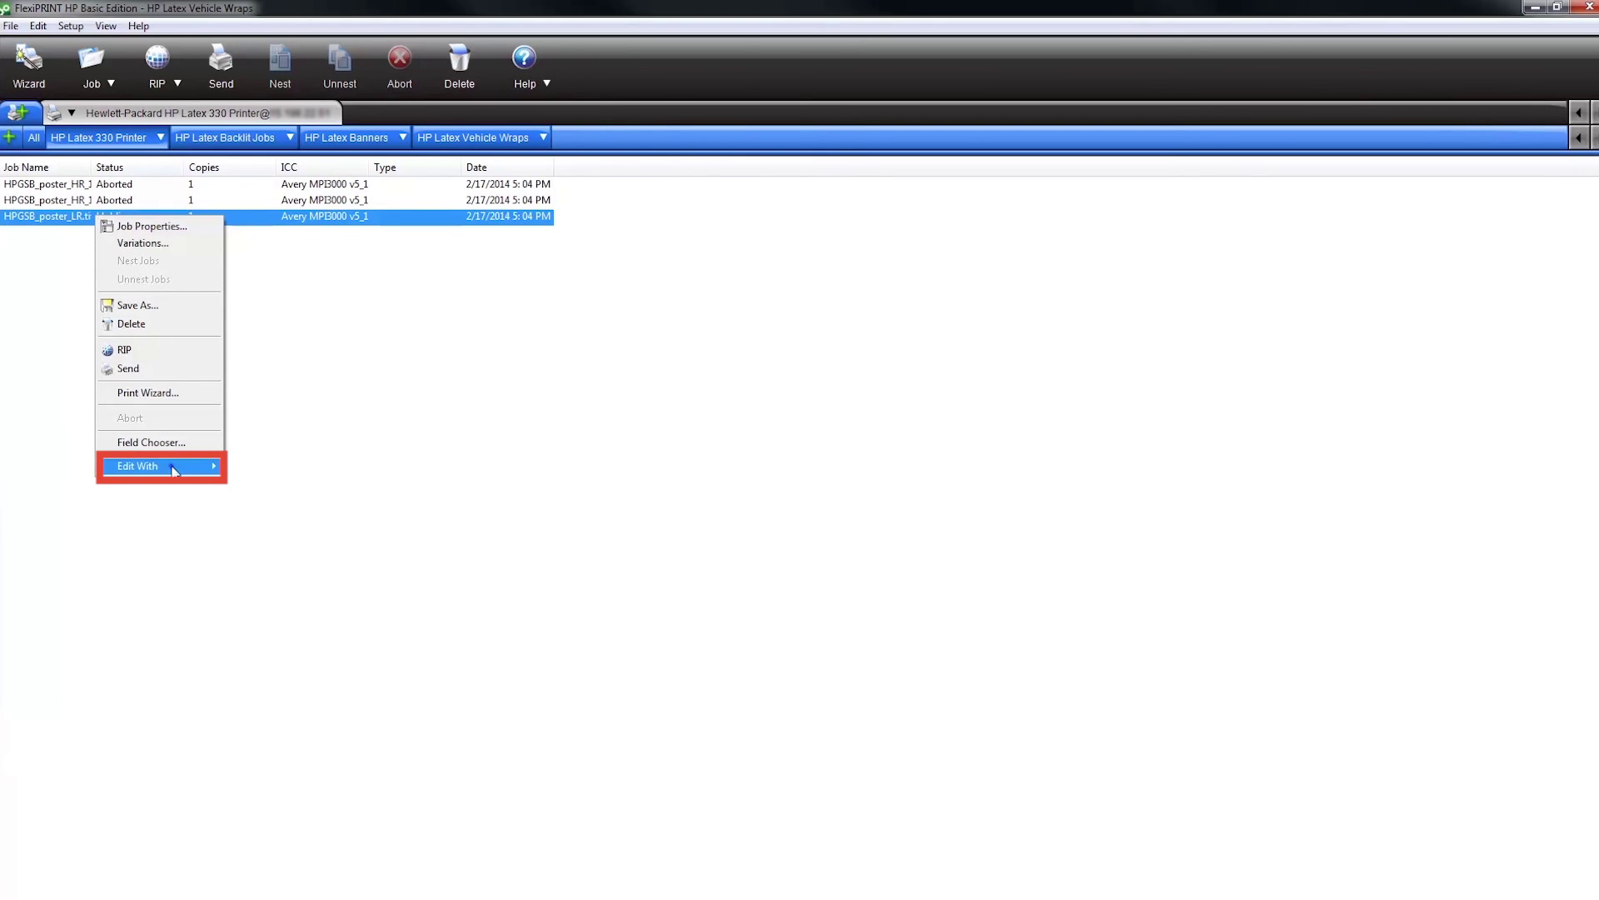
pyautogui.moveTo(171, 466)
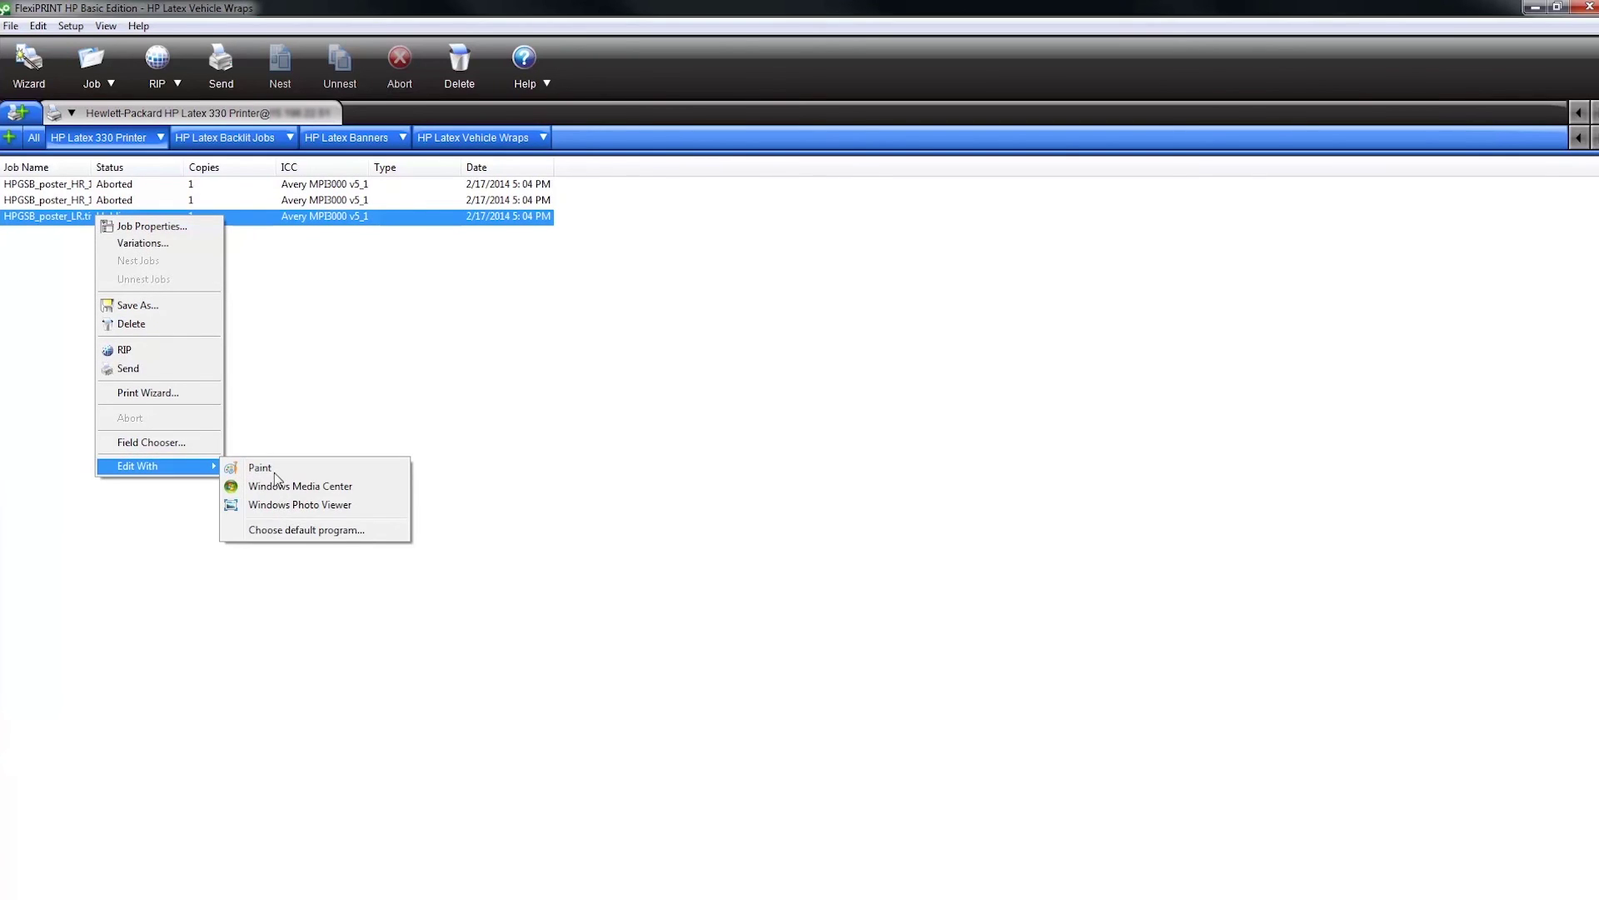
pyautogui.click(276, 471)
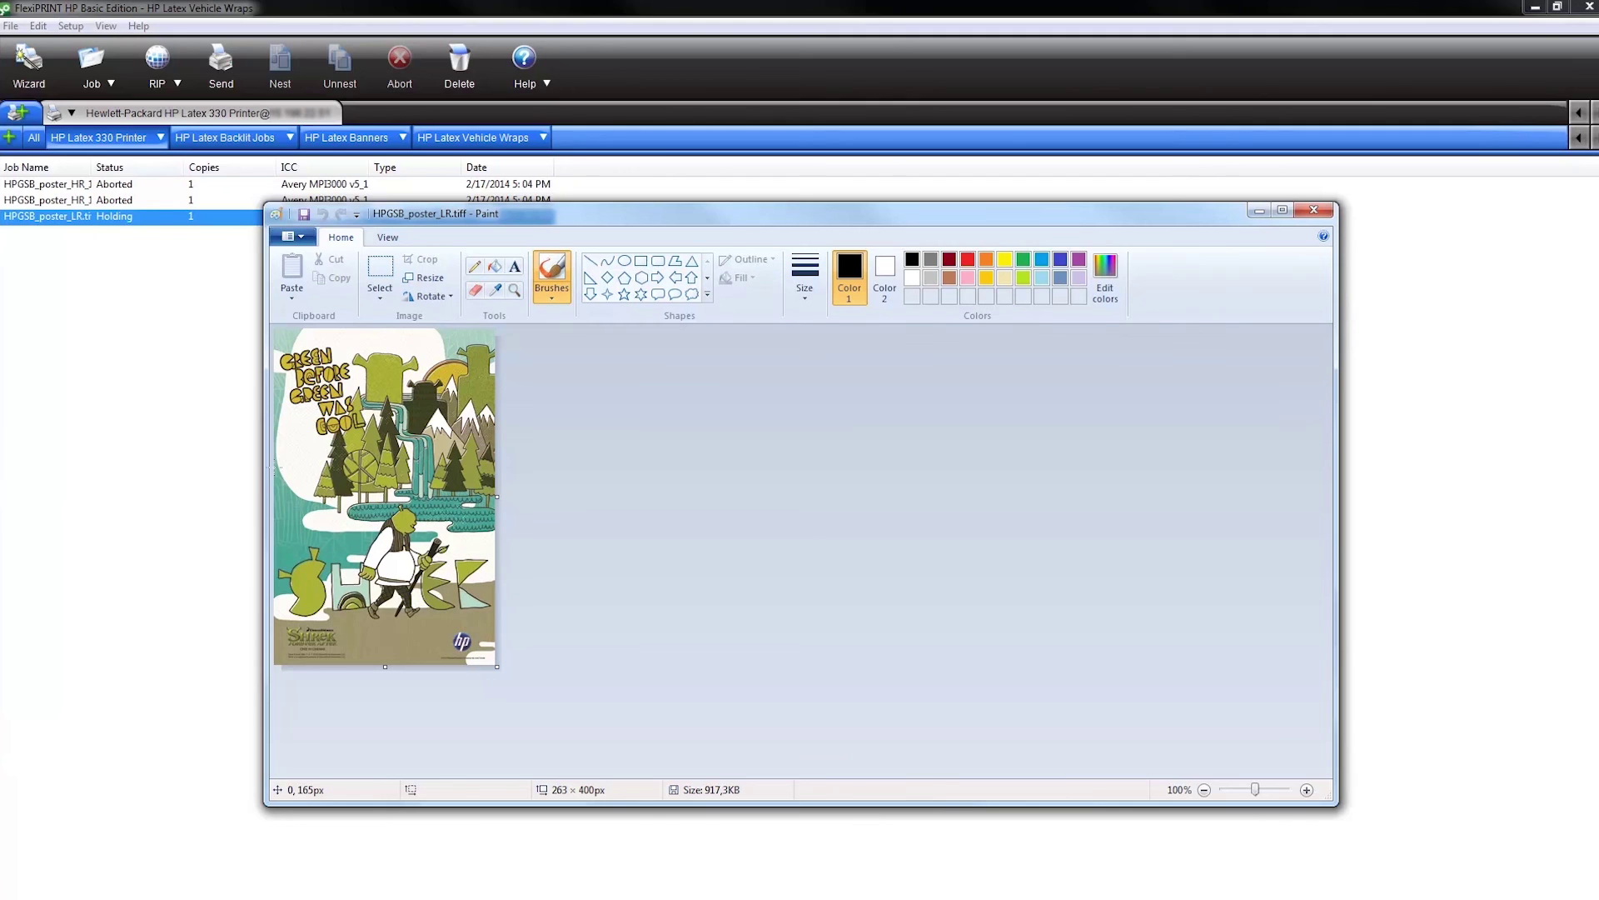